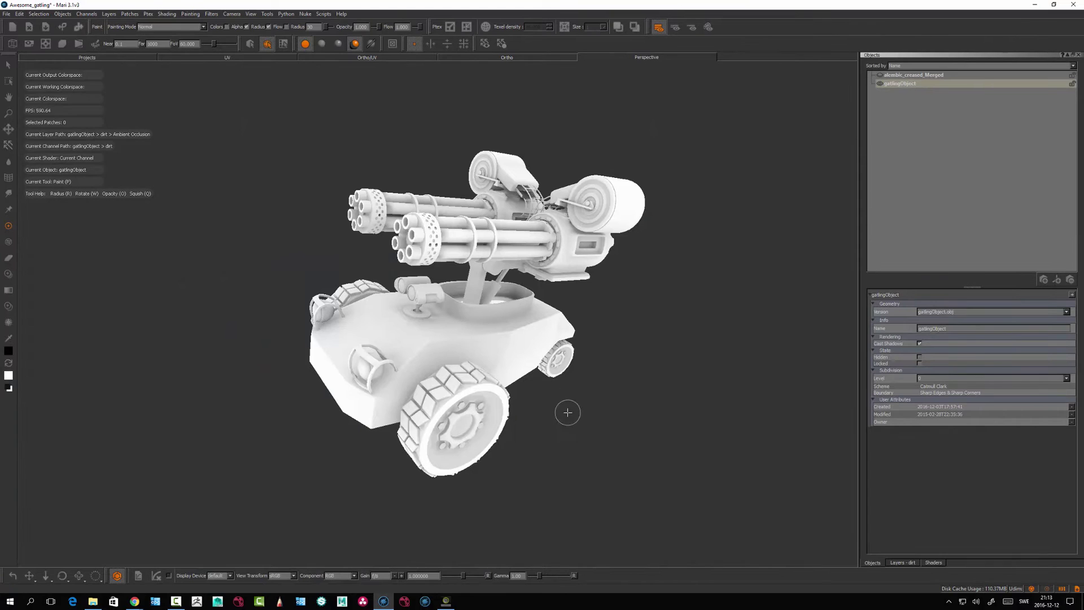
Display the Lights palette beside the viewport
mouse_move(568, 412)
left_mouse_down("alt")
mouse_move(574, 438)
mouse_move(562, 394)
mouse_move(572, 375)
mouse_move(564, 420)
left_mouse_up("alt")
left_click_drag(552, 460, 549, 438, "alt")
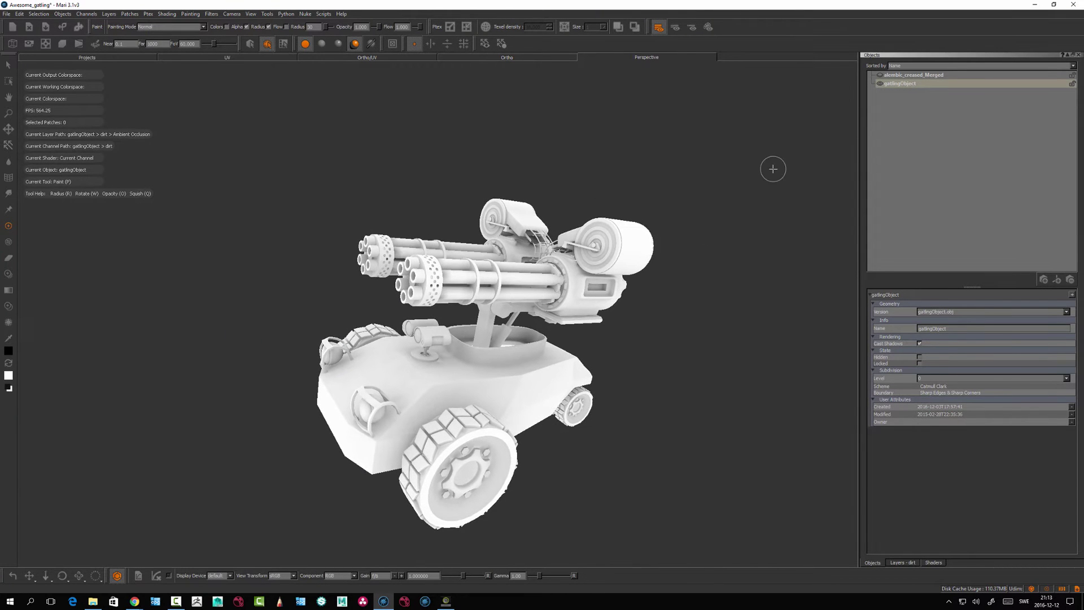
right_click(867, 26)
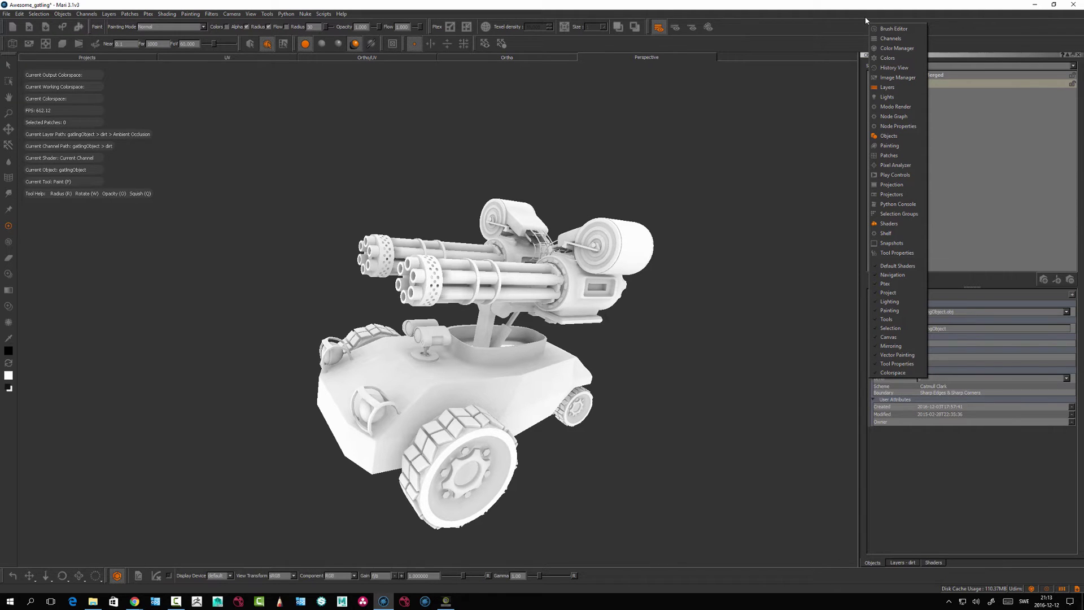
left_click(876, 100)
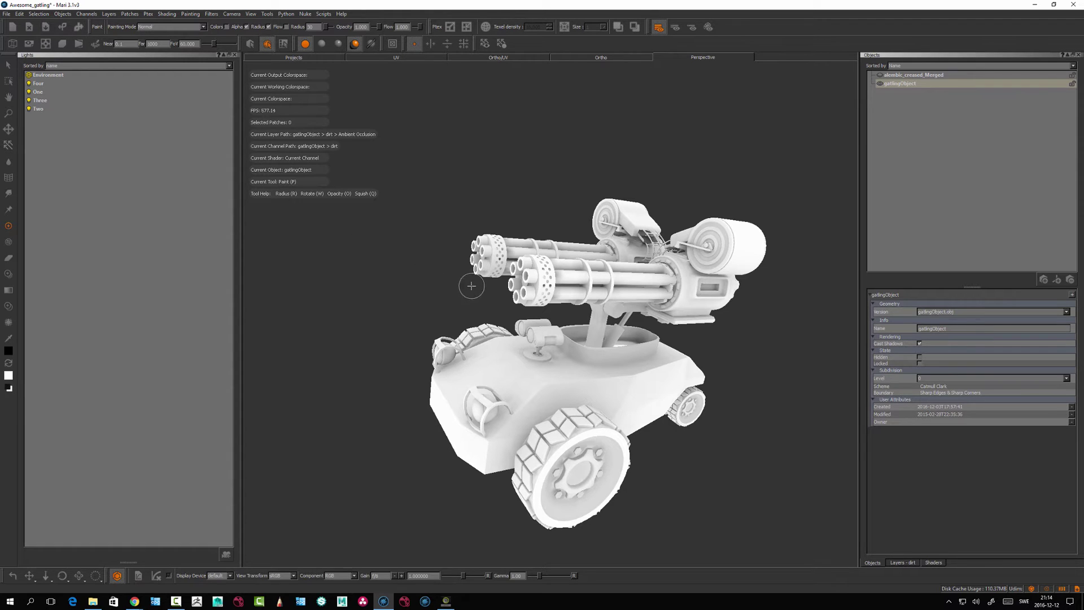
Turn off the Environment light and select the light Four to show its properties
middle_click_drag(453, 392, 484, 391)
left_click_drag(484, 391, 426, 370, "alt")
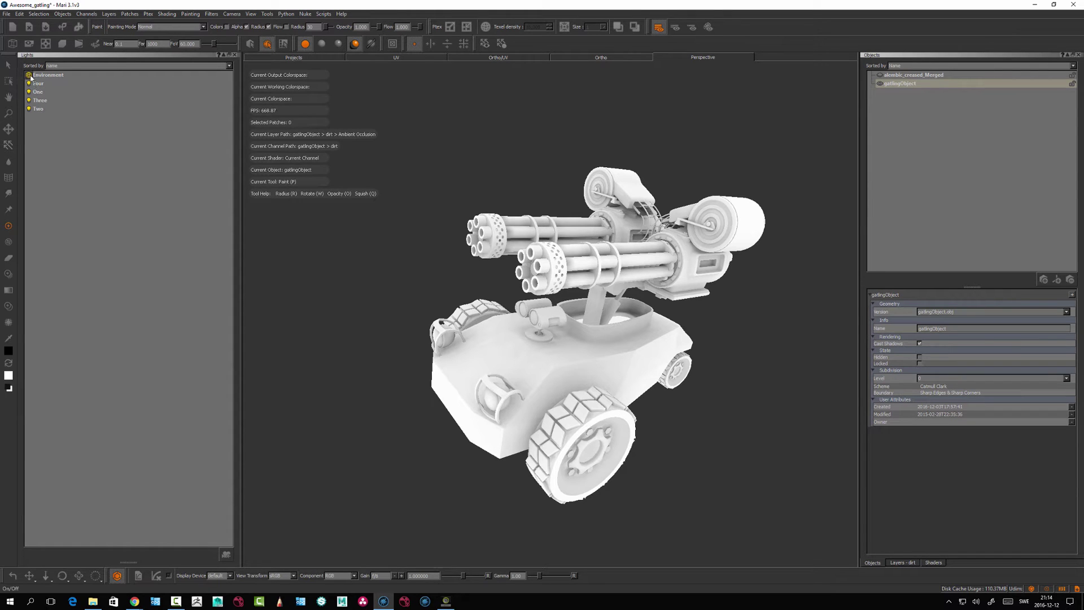
mouse_move(394, 314)
right_mouse_down("alt")
mouse_move(379, 306)
mouse_move(811, 328)
right_mouse_up("alt")
left_click(66, 86)
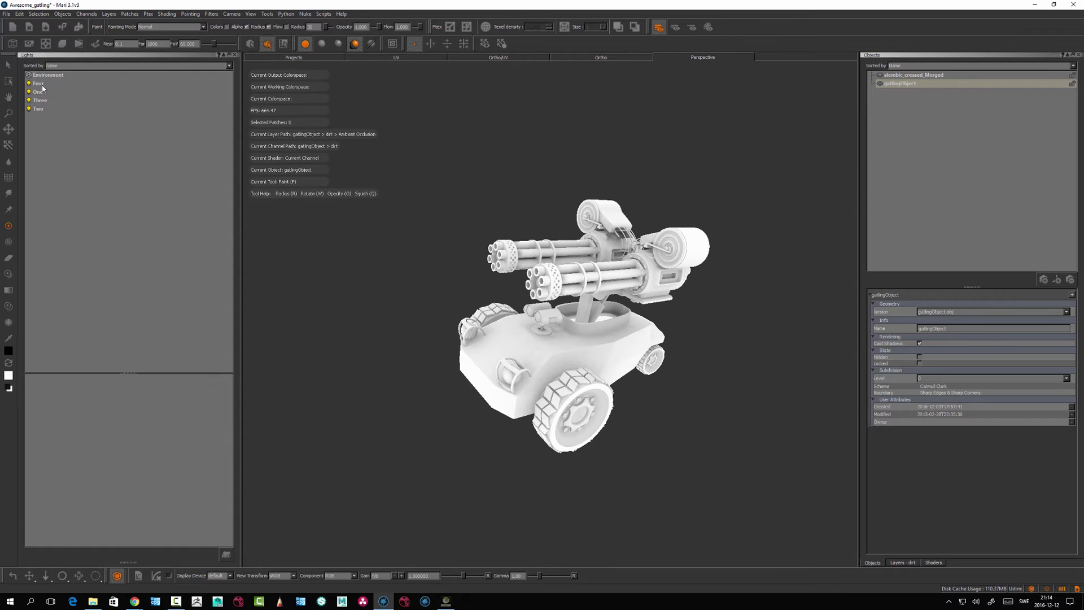
mouse_move(512, 352)
left_mouse_down("alt")
mouse_move(588, 368)
mouse_move(558, 388)
left_mouse_up("alt")
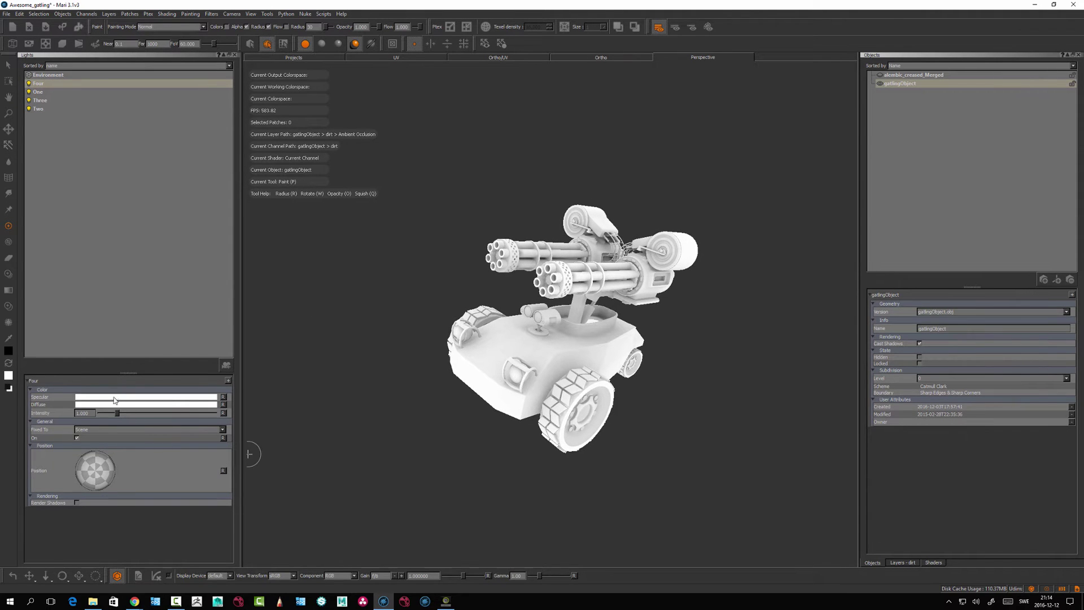
left_click(43, 83)
Switch the viewport between flat, basic and full lighting modes, ending on full lighting
key("F2")
key("F3")
mouse_move(474, 380)
left_mouse_down("alt")
mouse_move(449, 383)
mouse_move(460, 386)
left_mouse_up("alt")
key("F1")
key("F2")
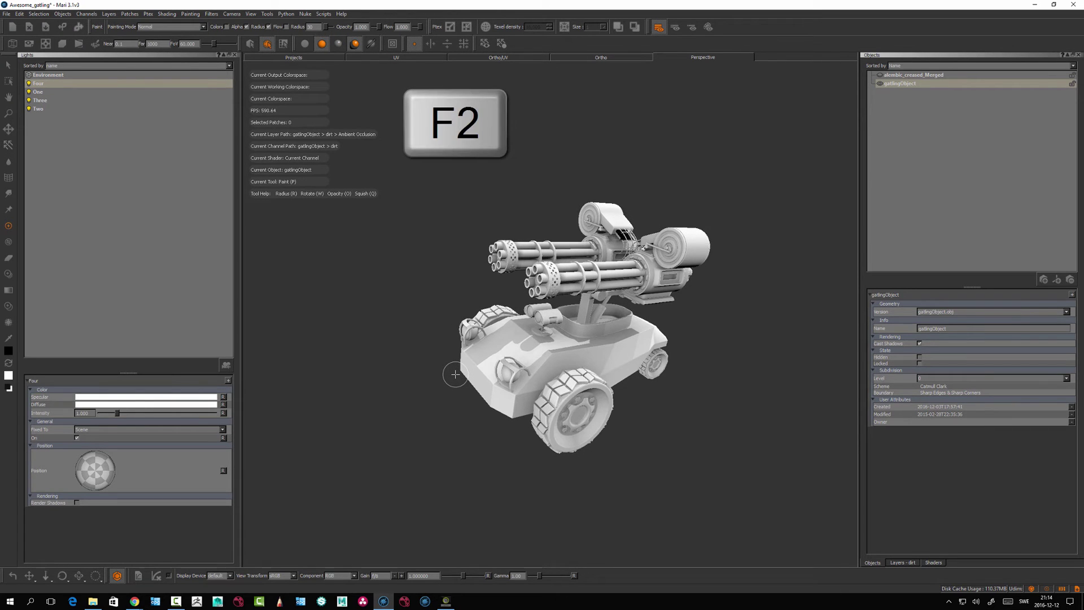
key("F2")
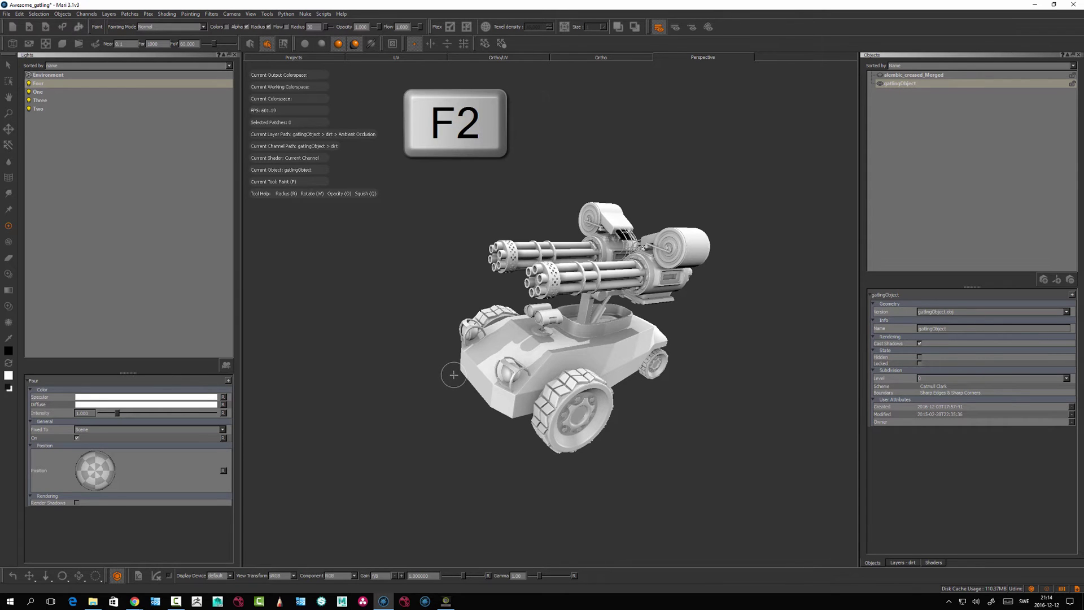
key("F3")
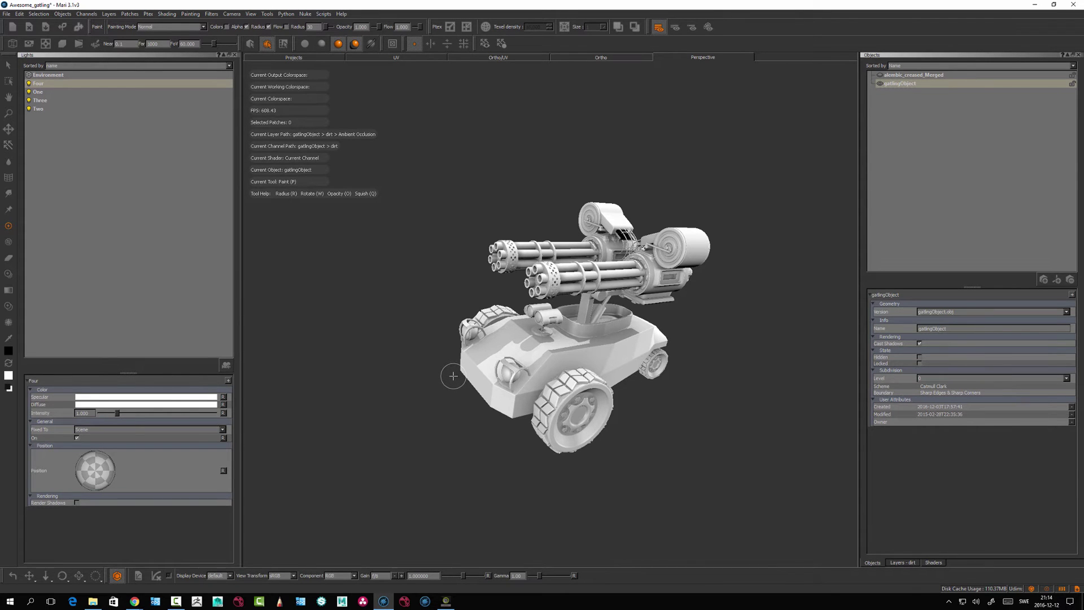
Turn off the lights Four, One, Three and Two
mouse_move(496, 445)
left_mouse_down("alt")
mouse_move(513, 431)
mouse_move(493, 421)
left_mouse_up("alt")
left_click(29, 83)
left_click(29, 92)
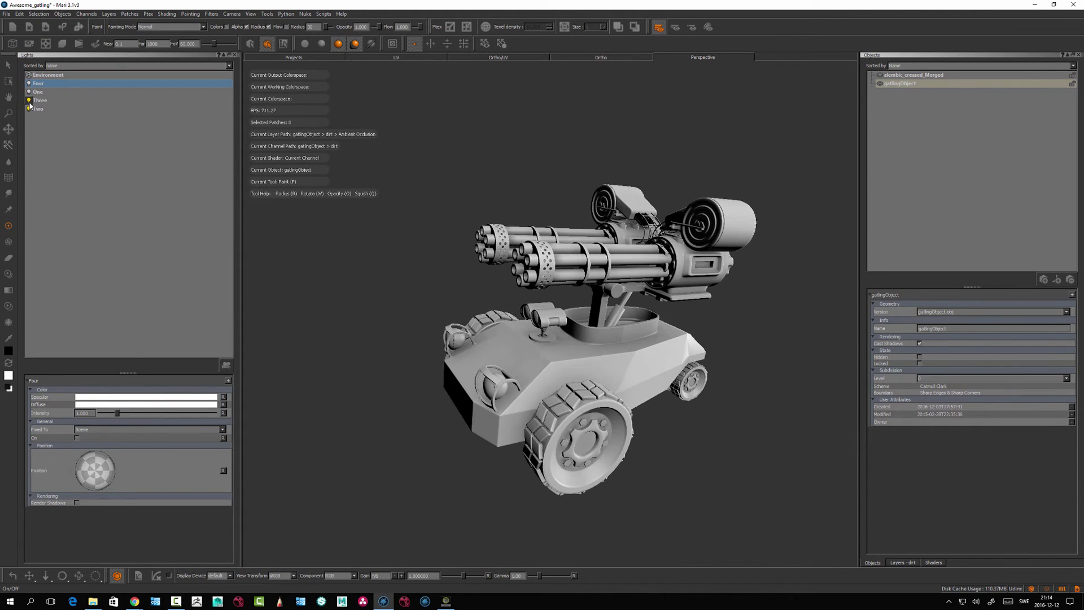
left_click(29, 101)
left_click(28, 109)
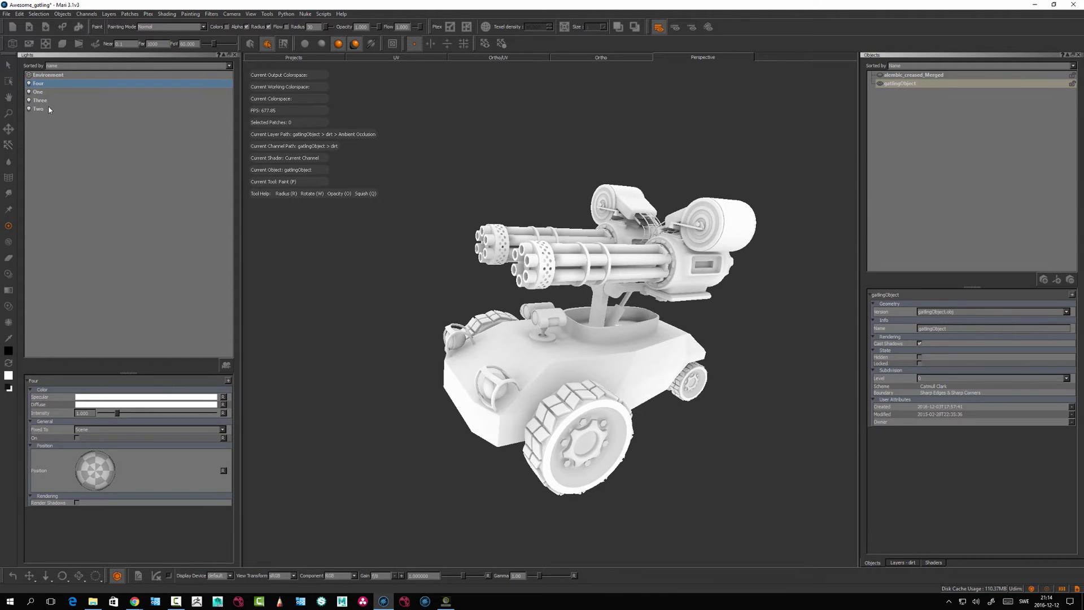
Turn the light Four back on and rotate its position around the model
left_click(29, 83)
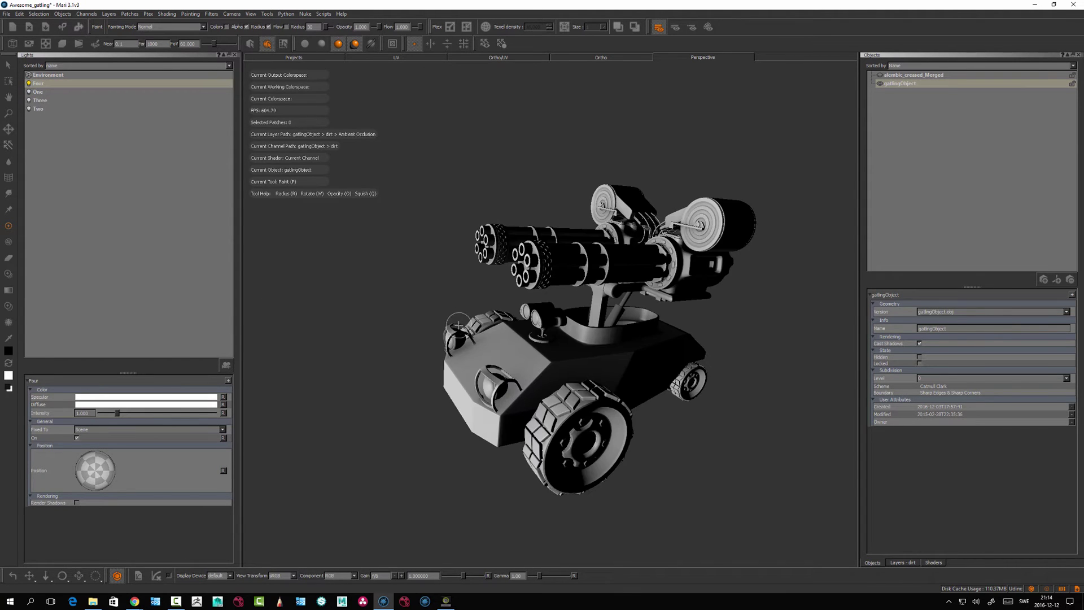
left_click_drag(469, 328, 507, 349, "alt")
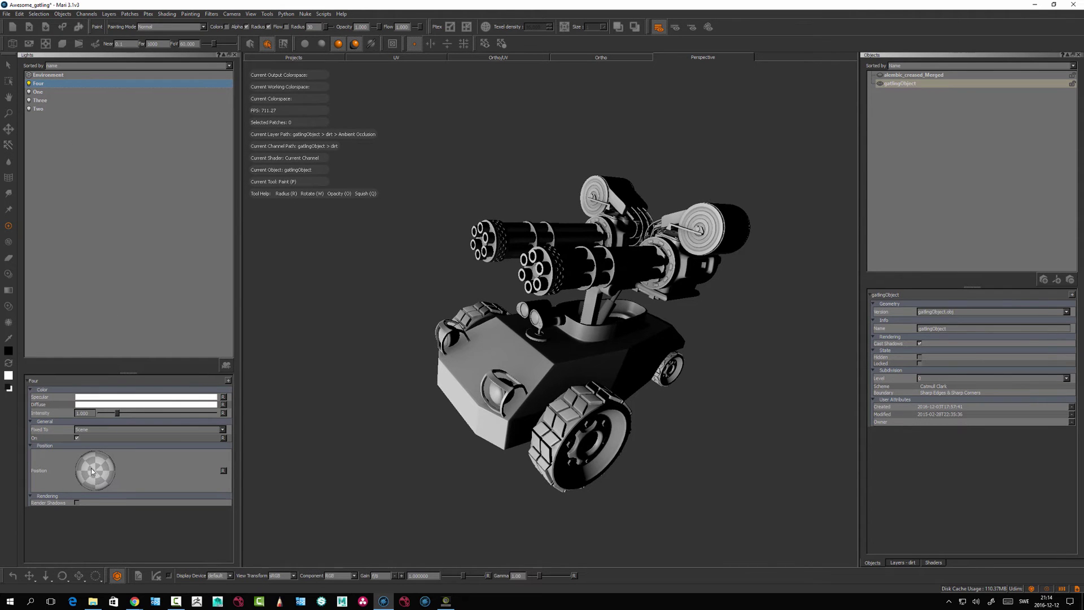
mouse_move(92, 472)
left_mouse_down()
mouse_move(110, 466)
mouse_move(92, 469)
left_mouse_up()
Toggle the light Four off and on, first from its own properties and again from the light list
left_click(77, 438)
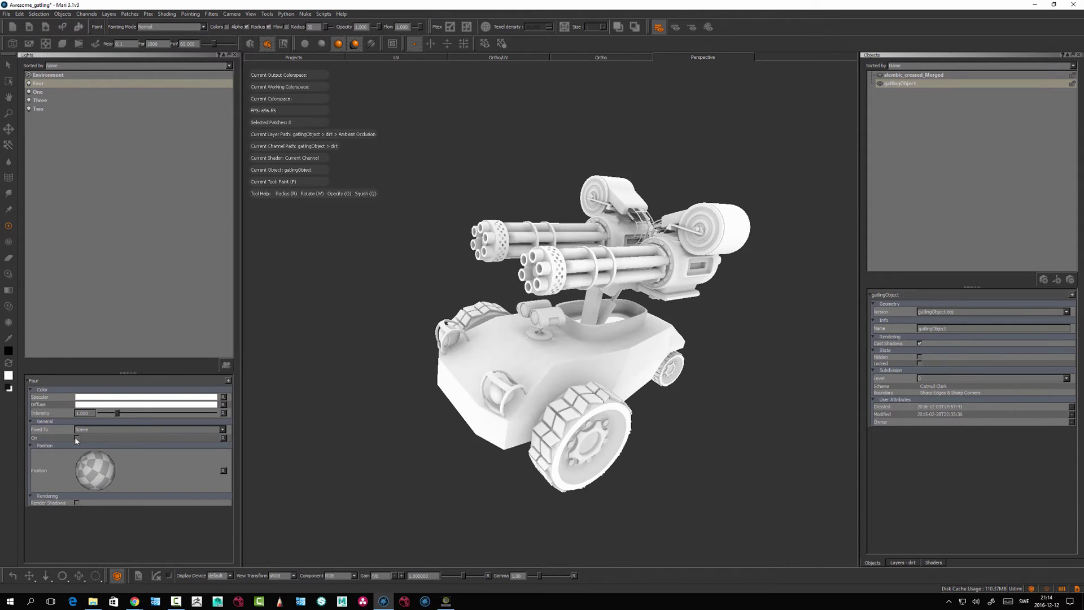
left_click(77, 438)
left_click(29, 84)
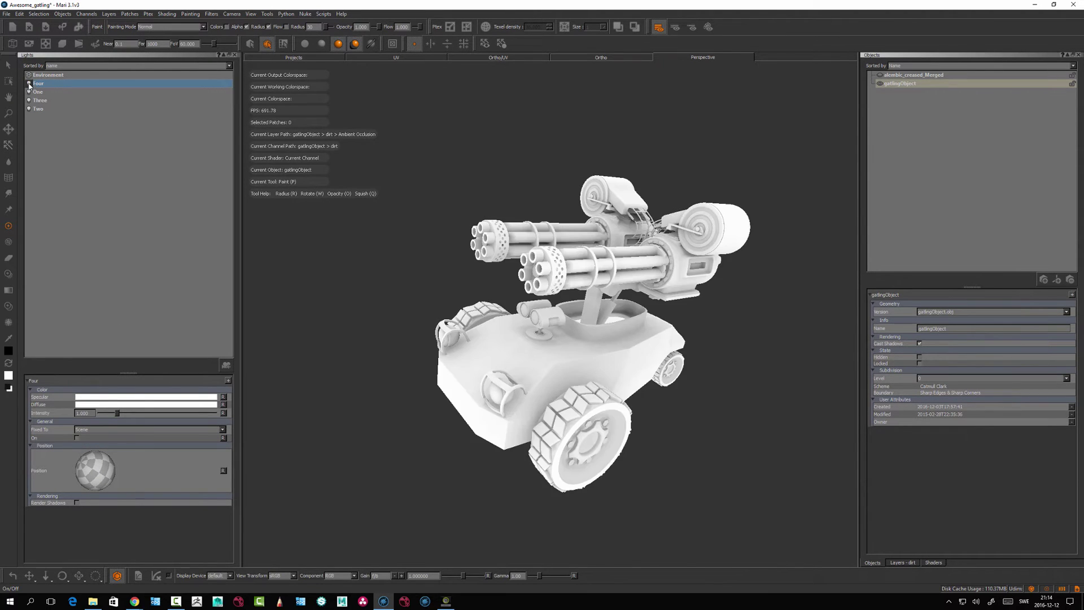
left_click(28, 84)
Adjust the position of the light Four, fix it to Camera and orbit the model to check the lighting
left_click_drag(89, 487, 92, 476)
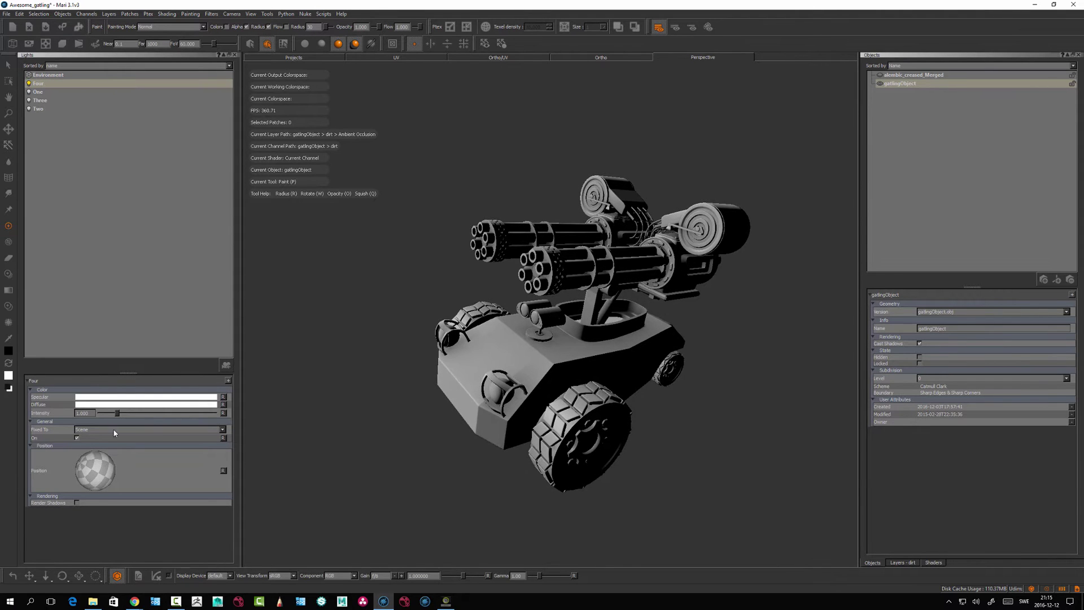
left_click_drag(408, 457, 455, 448, "alt")
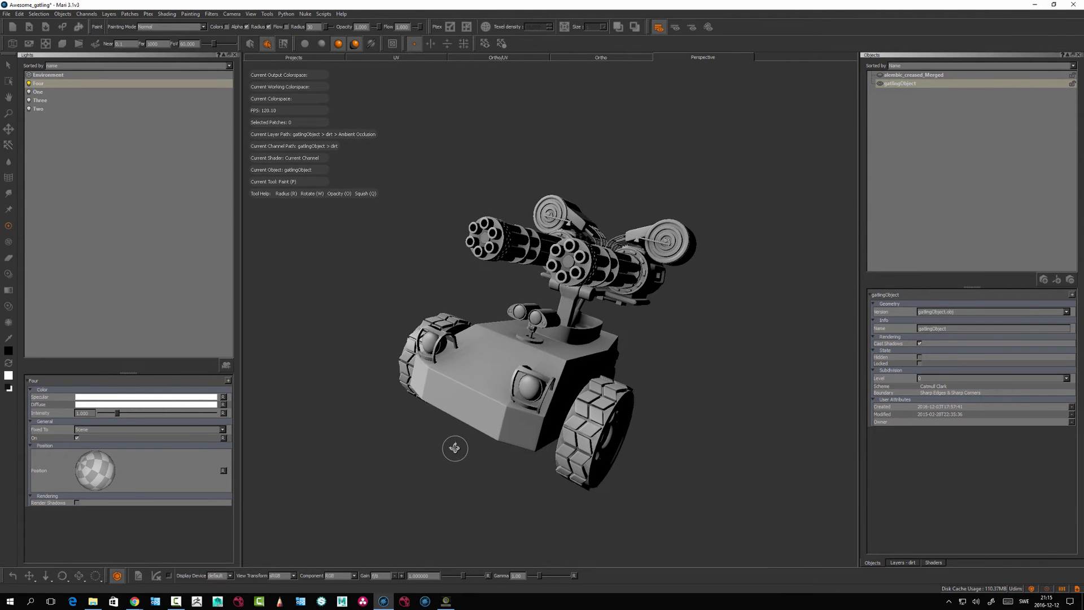
left_click(97, 429)
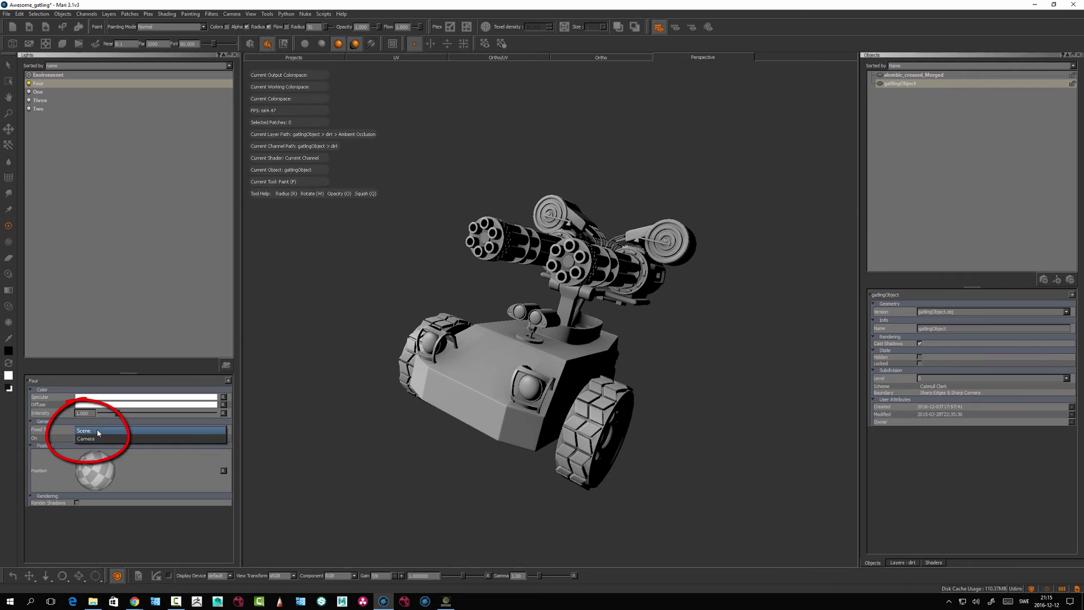
left_click(93, 437)
mouse_move(513, 495)
left_mouse_down("alt")
mouse_move(426, 497)
mouse_move(477, 509)
left_mouse_up("alt")
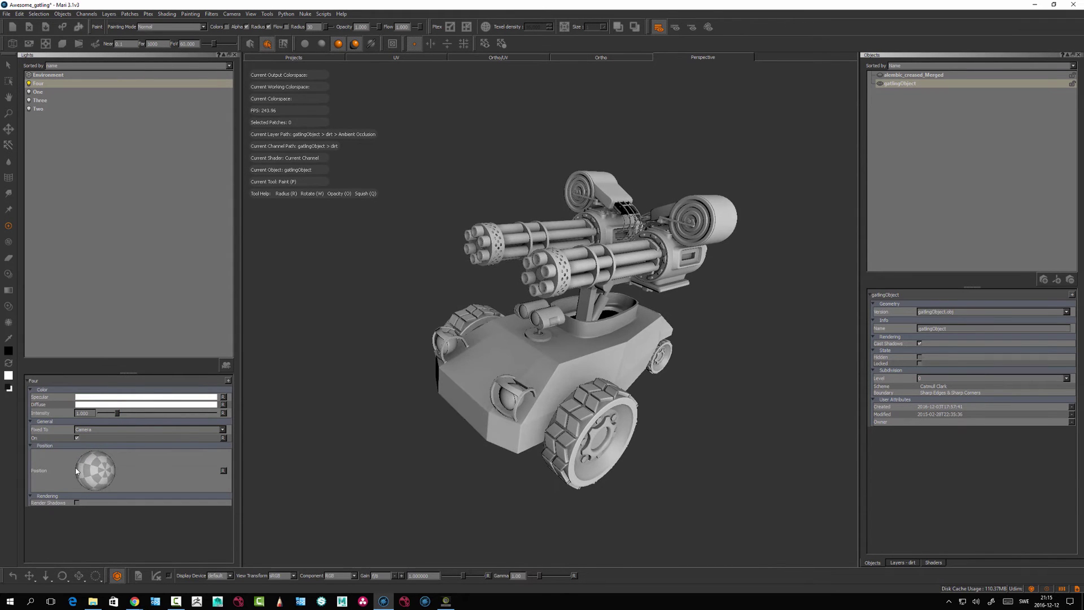
mouse_move(440, 477)
left_mouse_down("alt")
mouse_move(561, 453)
mouse_move(542, 457)
mouse_move(537, 510)
mouse_move(380, 457)
mouse_move(431, 475)
mouse_move(476, 462)
left_mouse_up("alt")
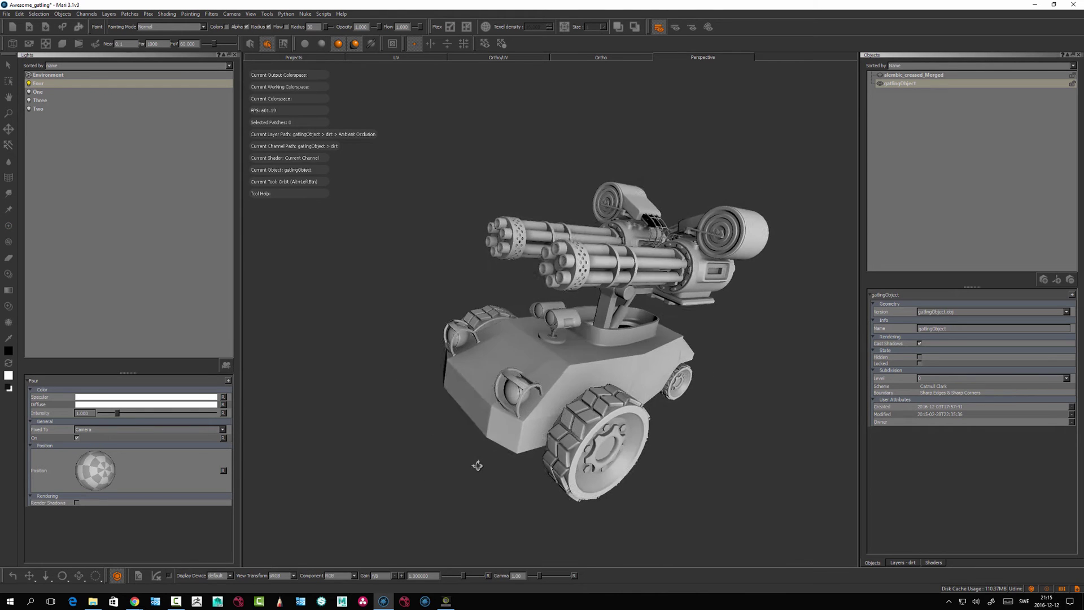
Reposition the camera-fixed light Four so it shines from the side, and orbit the model to check it
mouse_move(93, 471)
left_mouse_down()
mouse_move(89, 480)
mouse_move(116, 470)
mouse_move(96, 477)
mouse_move(105, 472)
left_mouse_up()
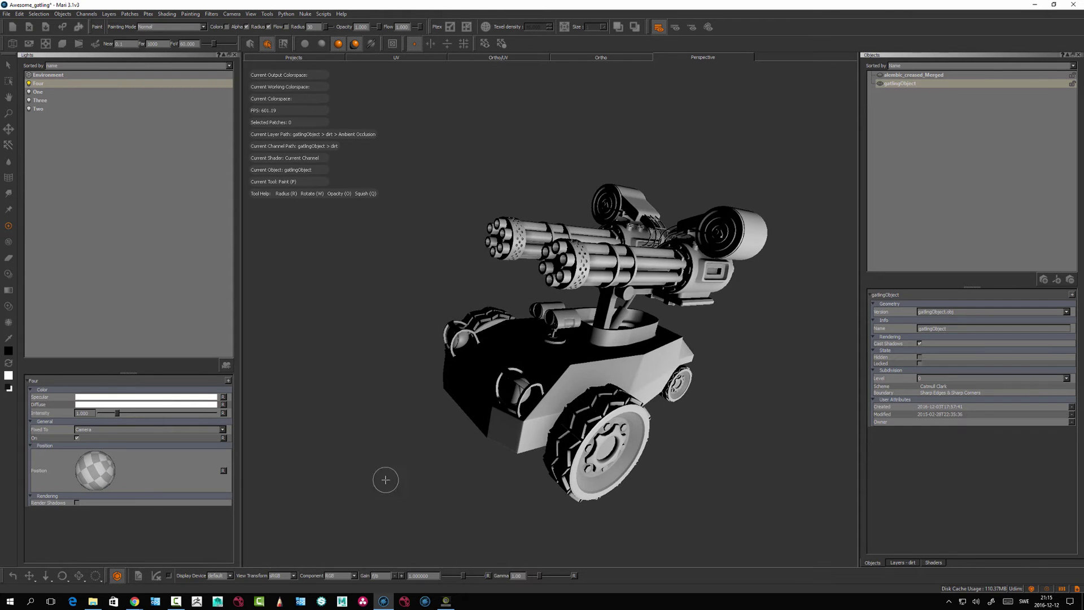
mouse_move(386, 480)
left_mouse_down("alt")
mouse_move(436, 485)
mouse_move(429, 493)
mouse_move(443, 470)
mouse_move(415, 495)
mouse_move(457, 501)
mouse_move(397, 498)
mouse_move(343, 475)
left_mouse_up("alt")
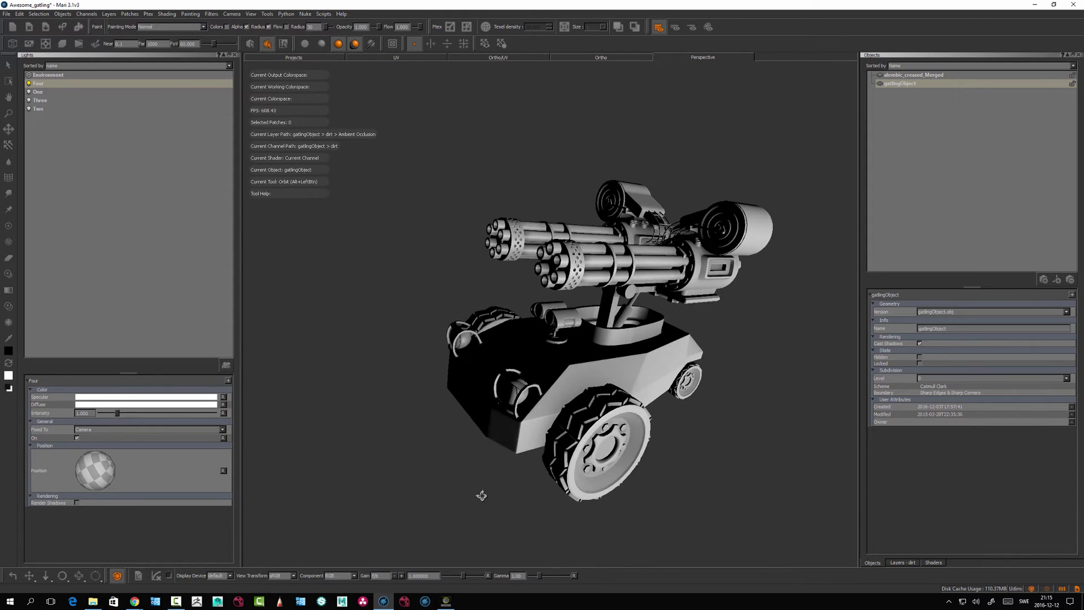
mouse_move(481, 496)
left_mouse_down("alt")
mouse_move(409, 470)
mouse_move(439, 492)
mouse_move(456, 496)
mouse_move(359, 451)
mouse_move(438, 467)
left_mouse_up("alt")
key("p")
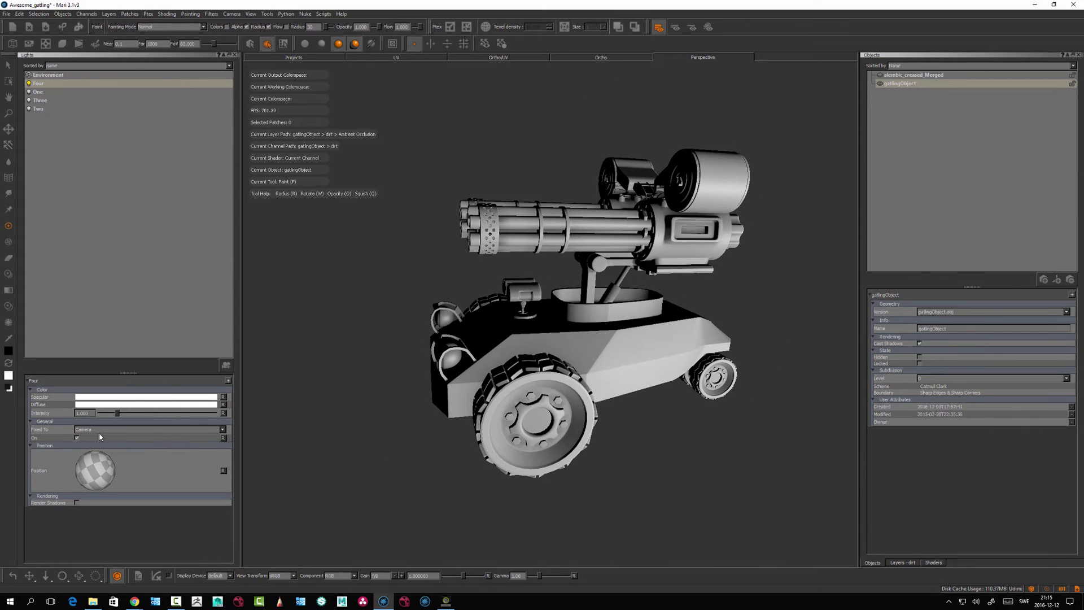
Fix the light Four to Scene and reposition it to light the side of the vehicle facing the view
left_click(99, 429)
left_click(99, 437)
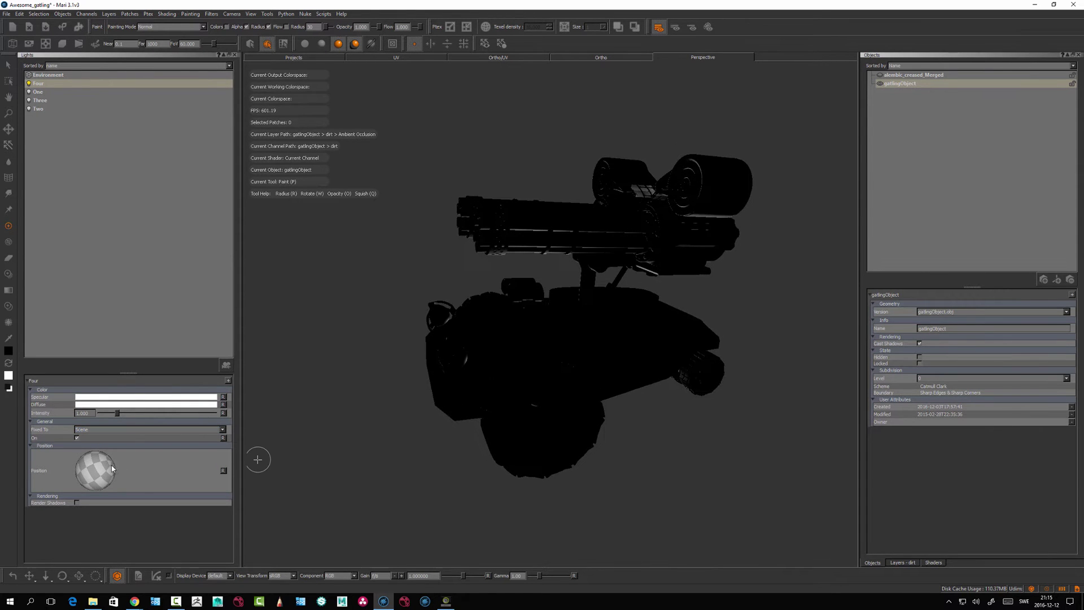
left_click_drag(112, 468, 102, 466)
Lower the intensity of the light Four slightly and enable Render Shadows for it
mouse_move(117, 413)
left_mouse_down()
mouse_move(107, 414)
mouse_move(126, 412)
mouse_move(113, 414)
left_mouse_up()
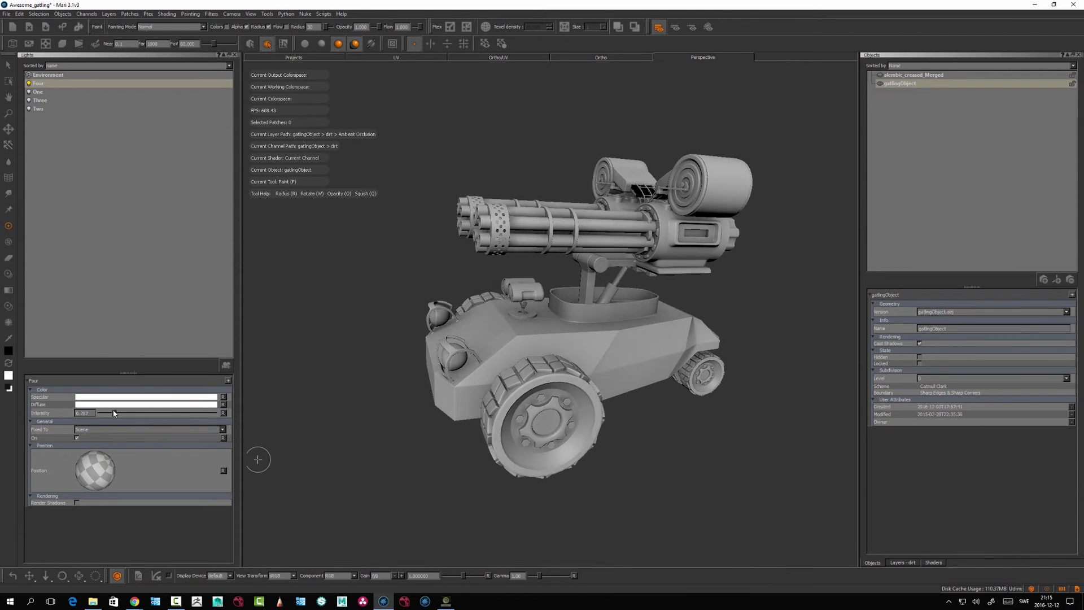
mouse_move(398, 393)
left_mouse_down("alt")
mouse_move(433, 435)
mouse_move(410, 433)
left_mouse_up("alt")
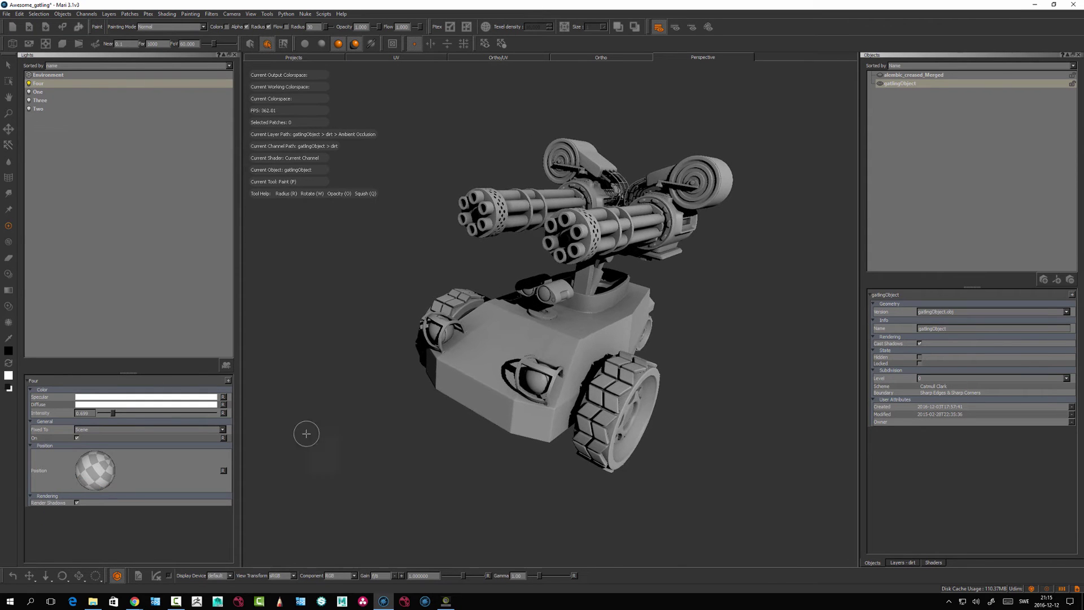
Reposition the light Four to cast shadows across the vehicle, and toggle its Render Shadows off and on to compare
mouse_move(99, 469)
left_mouse_down()
mouse_move(89, 473)
mouse_move(120, 467)
left_mouse_up()
mouse_move(389, 454)
middle_mouse_down()
mouse_move(431, 450)
mouse_move(423, 463)
mouse_move(412, 452)
mouse_move(440, 469)
middle_mouse_up()
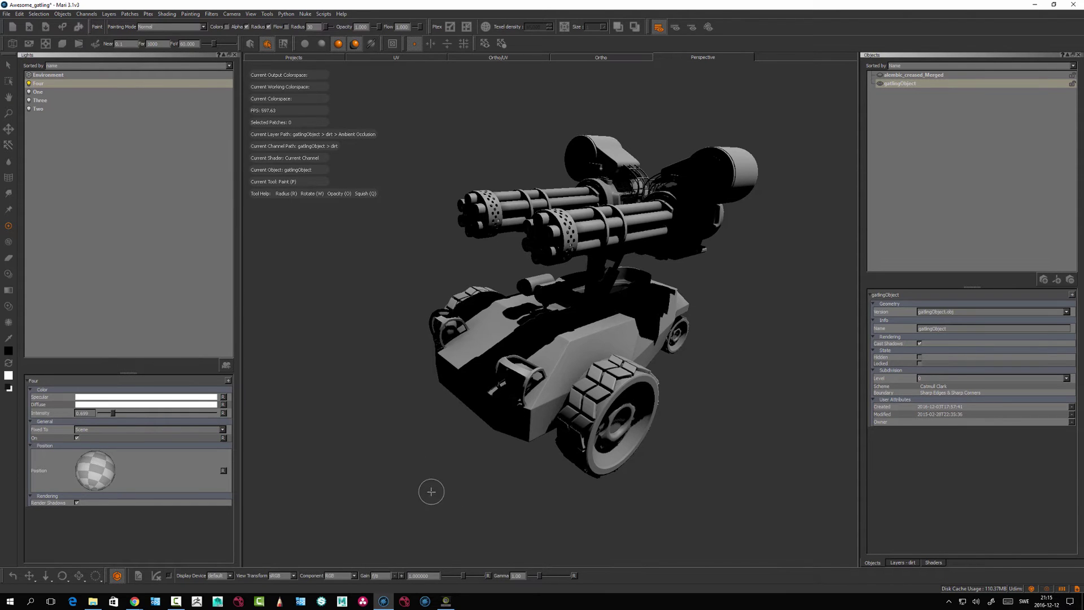
left_click(76, 504)
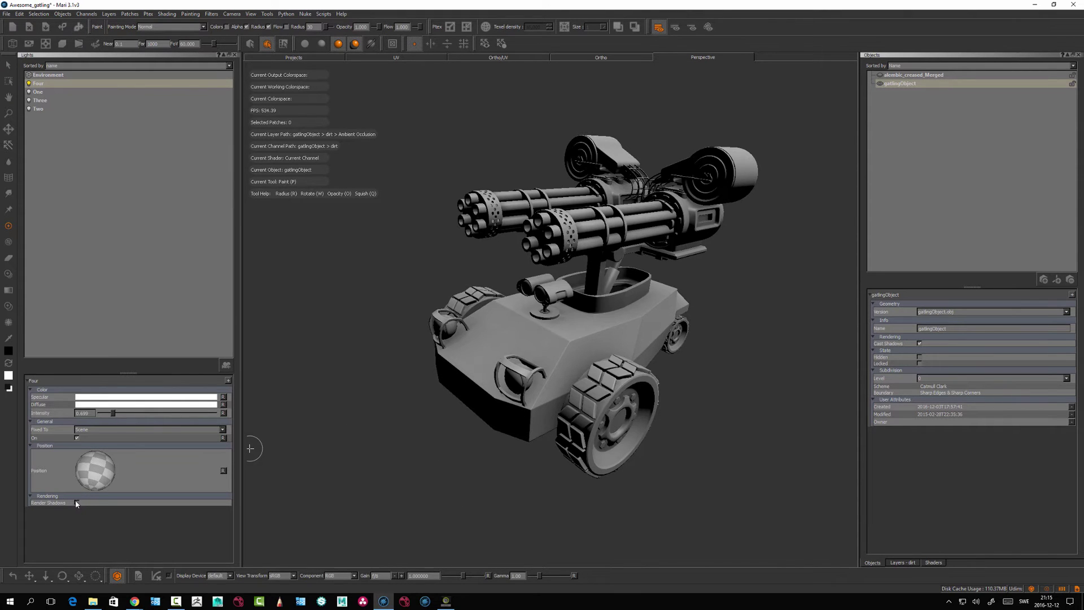
left_click(77, 503)
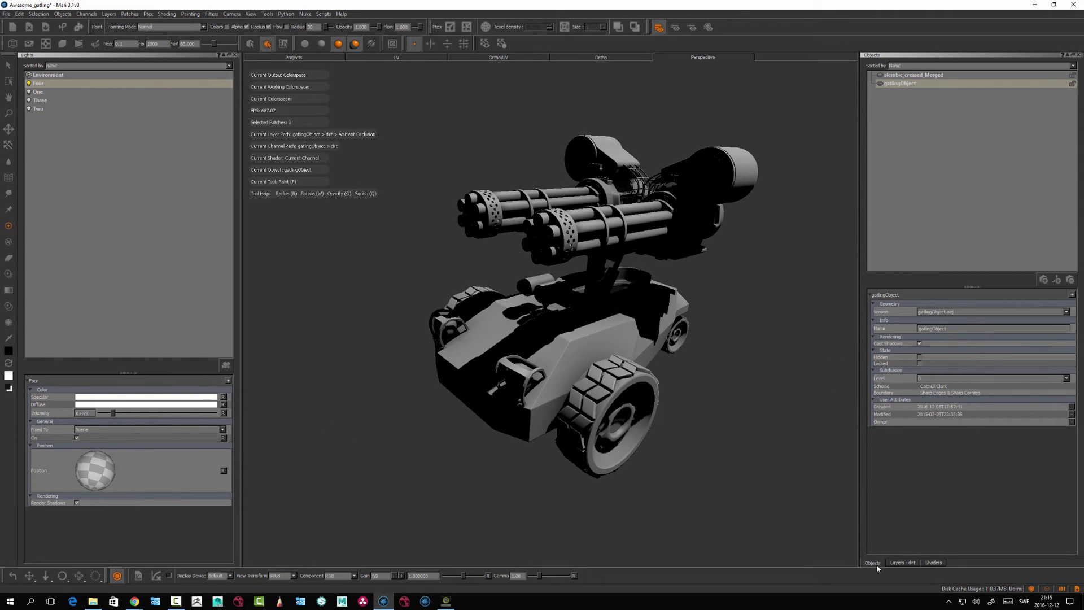
Turn off Cast Shadows for gatlingObject, turn it back on and inspect the shadows on the model
left_click(919, 344)
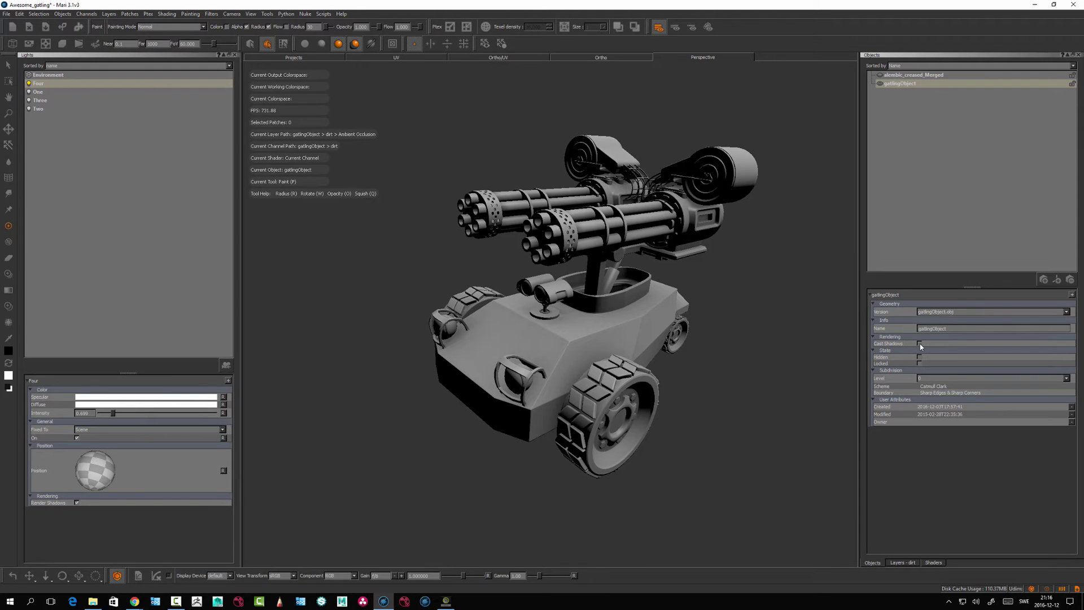
left_click(919, 344)
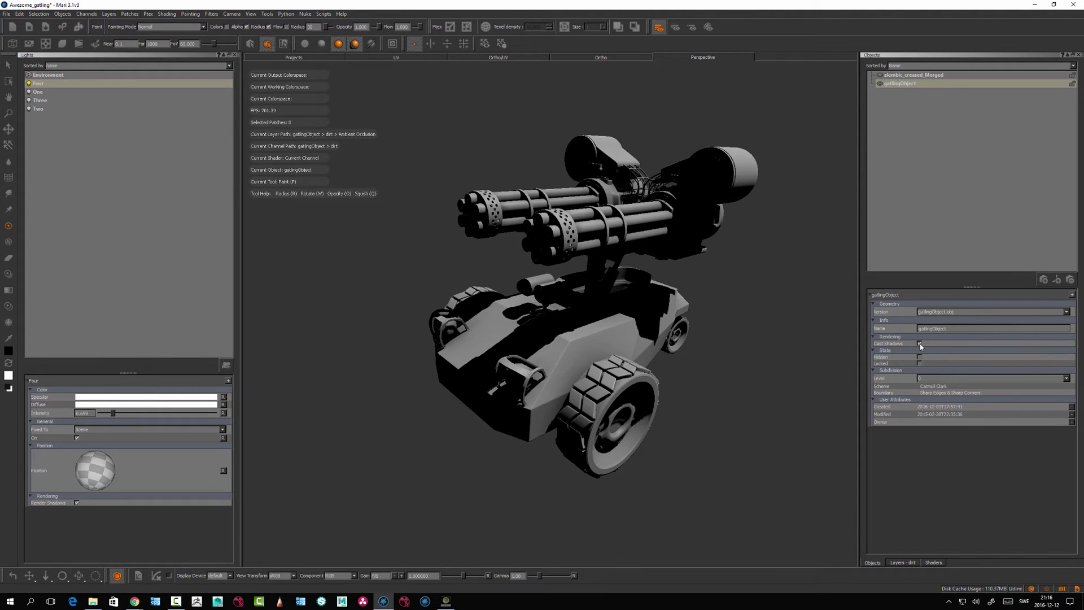
left_click_drag(456, 467, 454, 460, "alt")
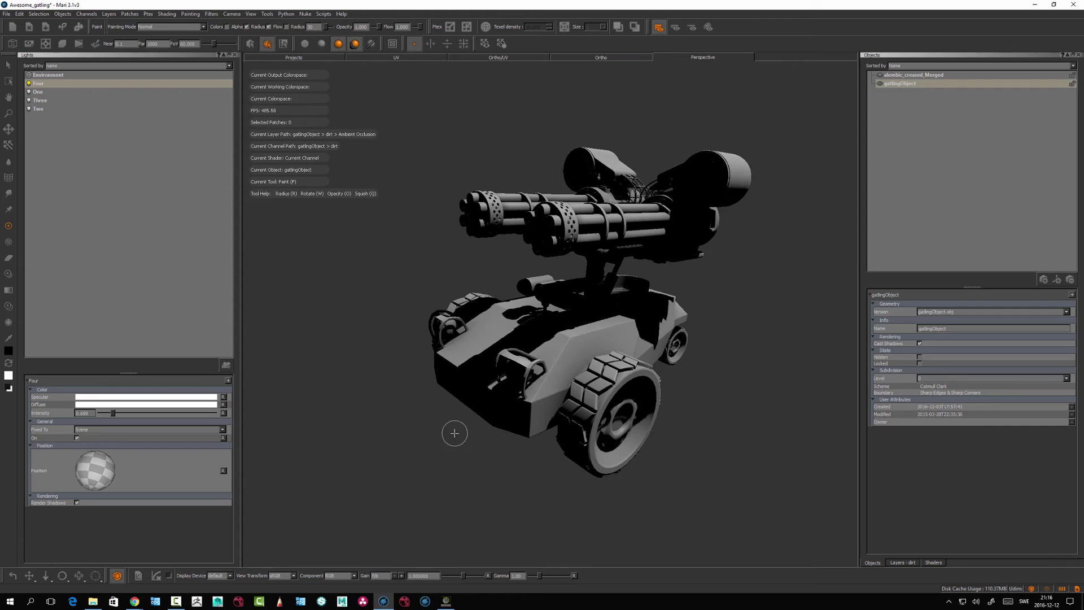
middle_click_drag(454, 434, 458, 454, "alt")
left_click_drag(455, 471, 459, 467, "alt")
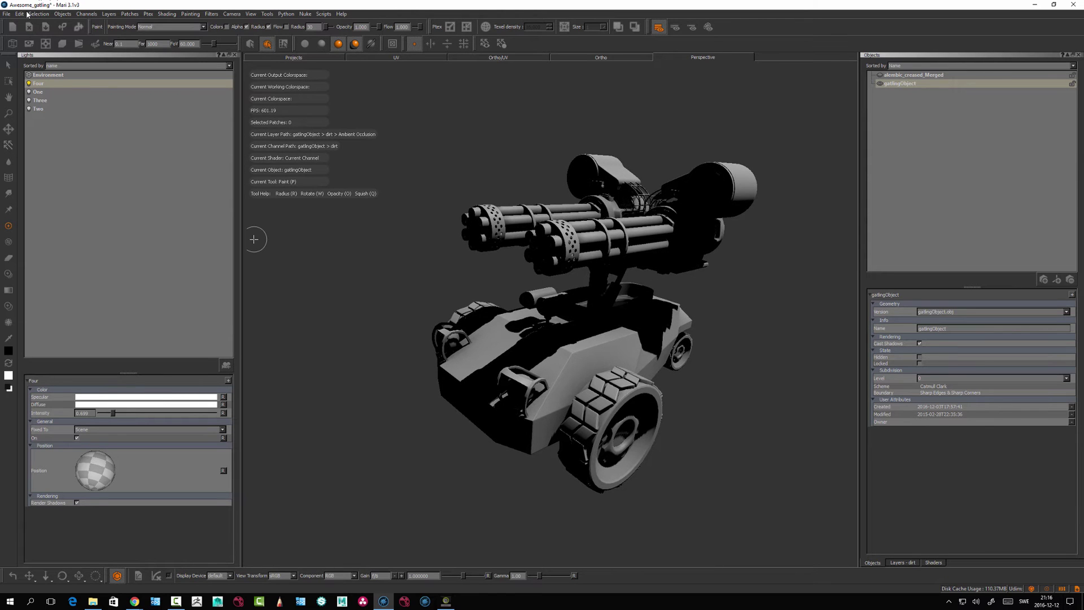
Examine the depth projection settings in the GPU preferences and close the preferences without changing anything
left_click(20, 13)
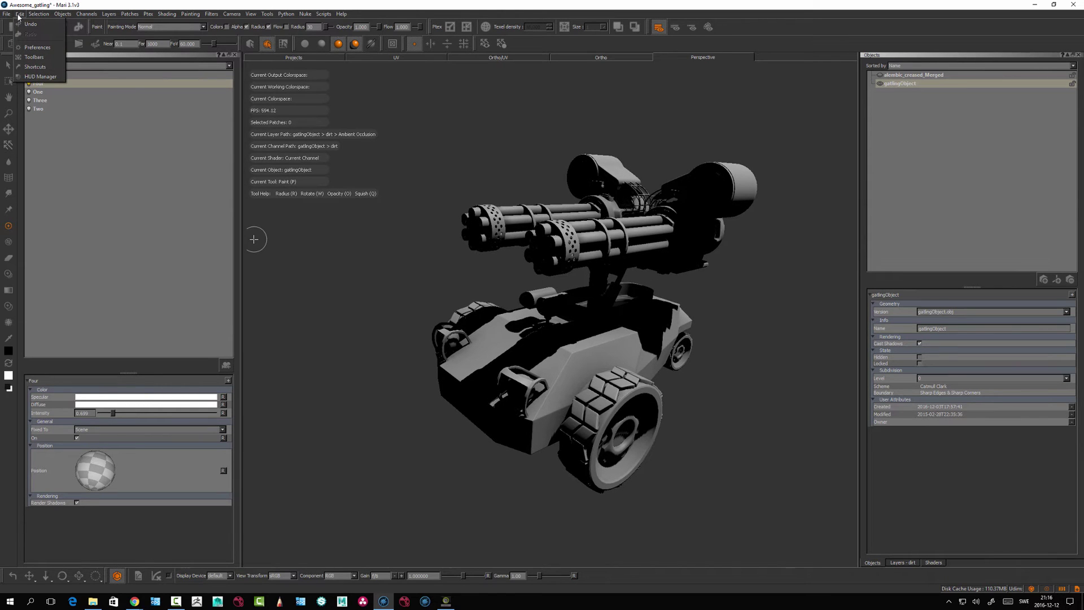
left_click(32, 47)
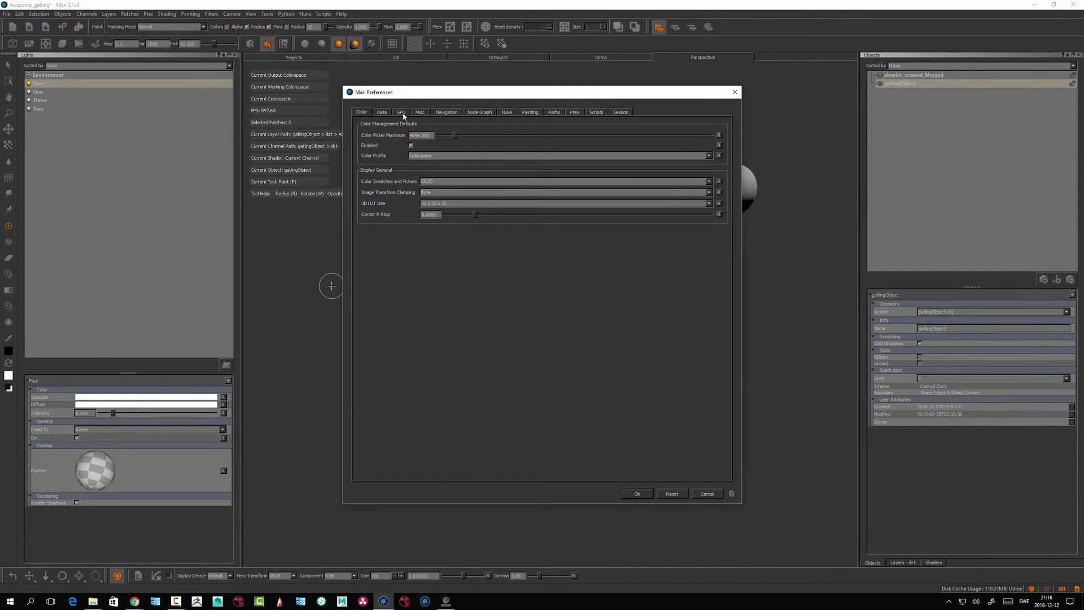
left_click(402, 113)
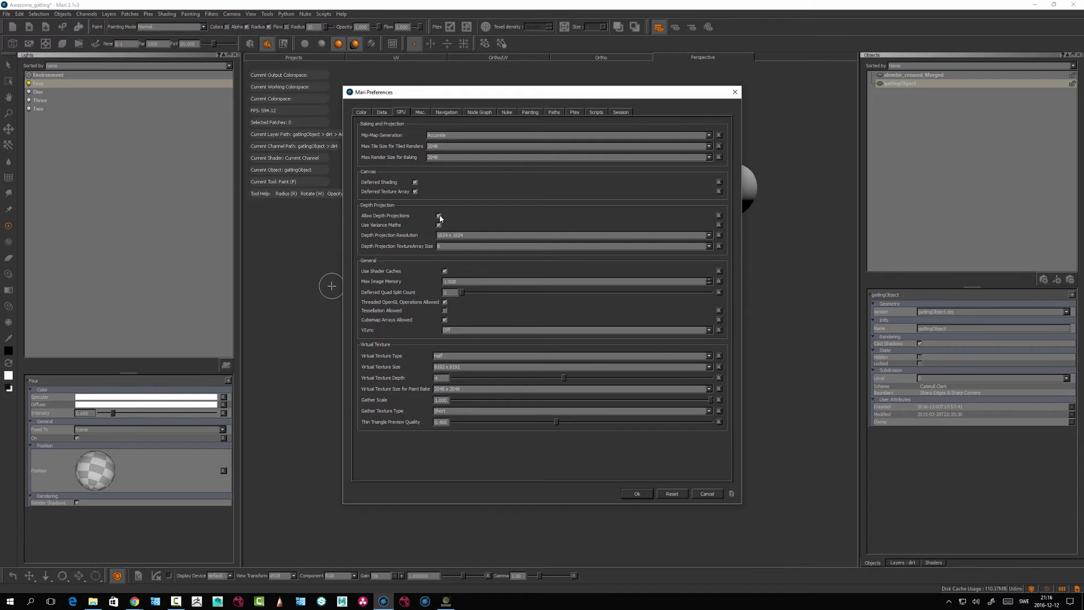
left_click(707, 494)
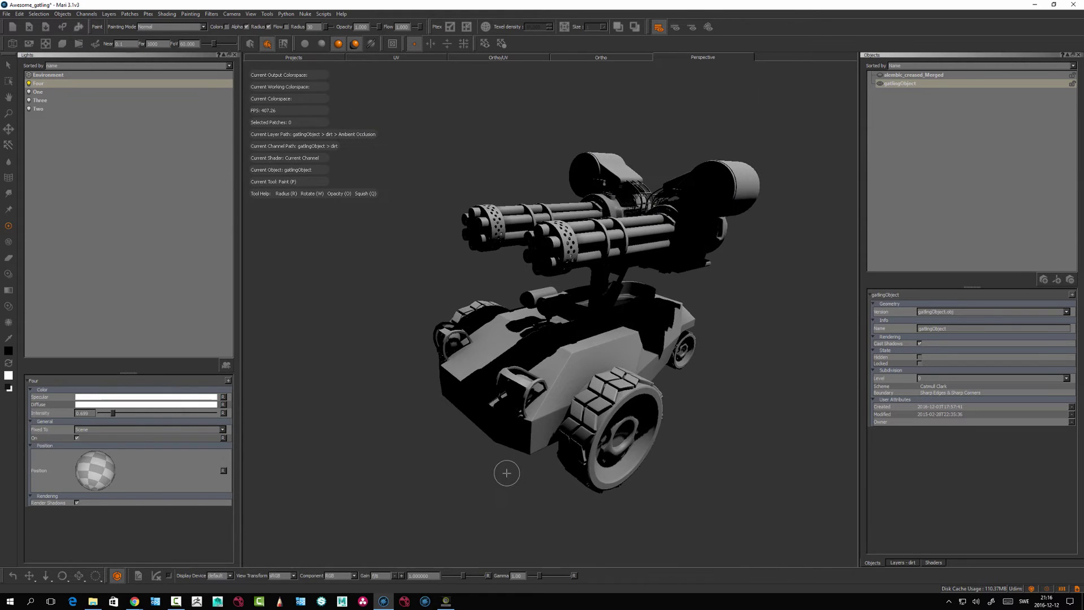
Set the diffuse color of the light Four to a saturated yellow with reduced alpha
left_click_drag(93, 472, 95, 467)
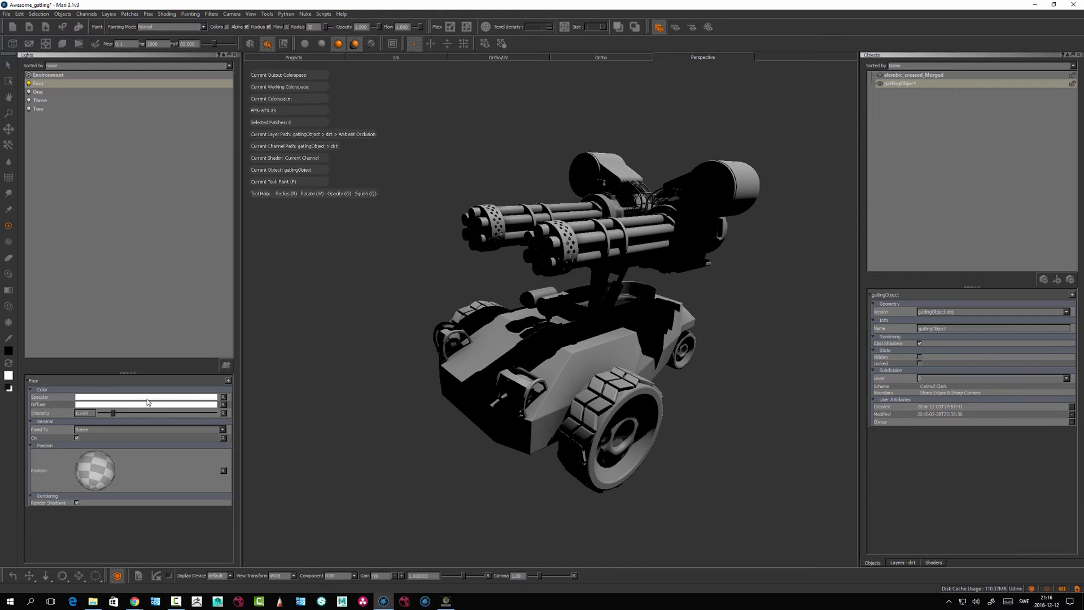
left_click(135, 405)
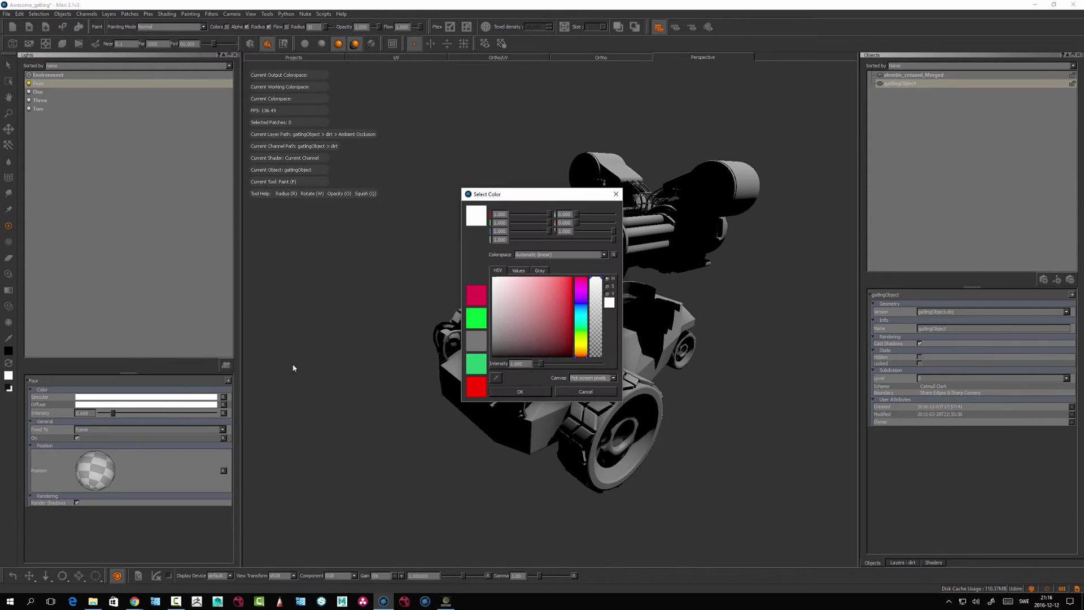
left_click(591, 341)
left_click(584, 340)
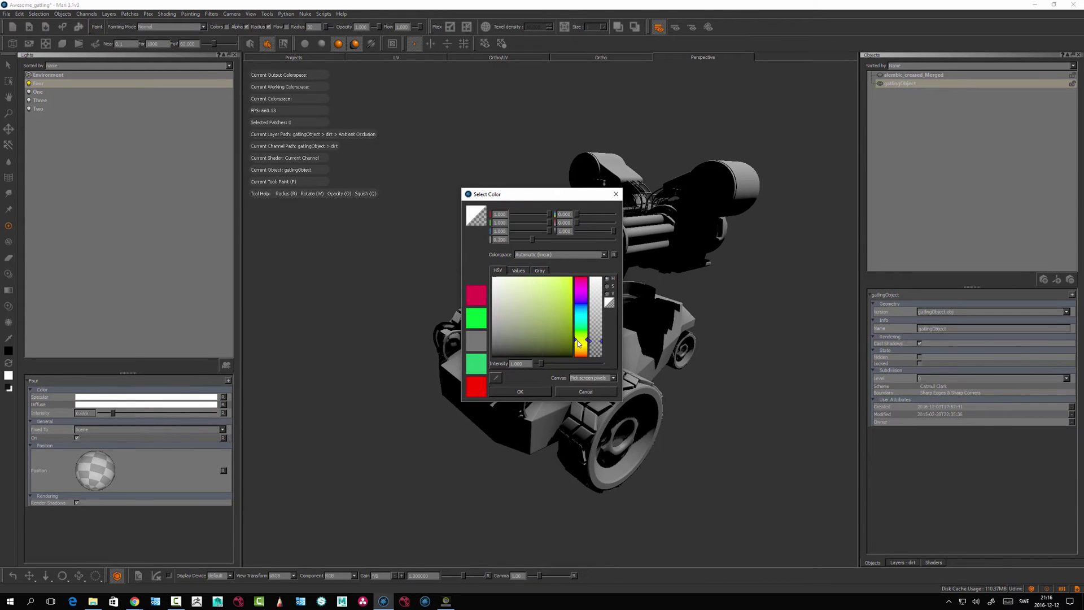
left_click_drag(557, 294, 587, 277)
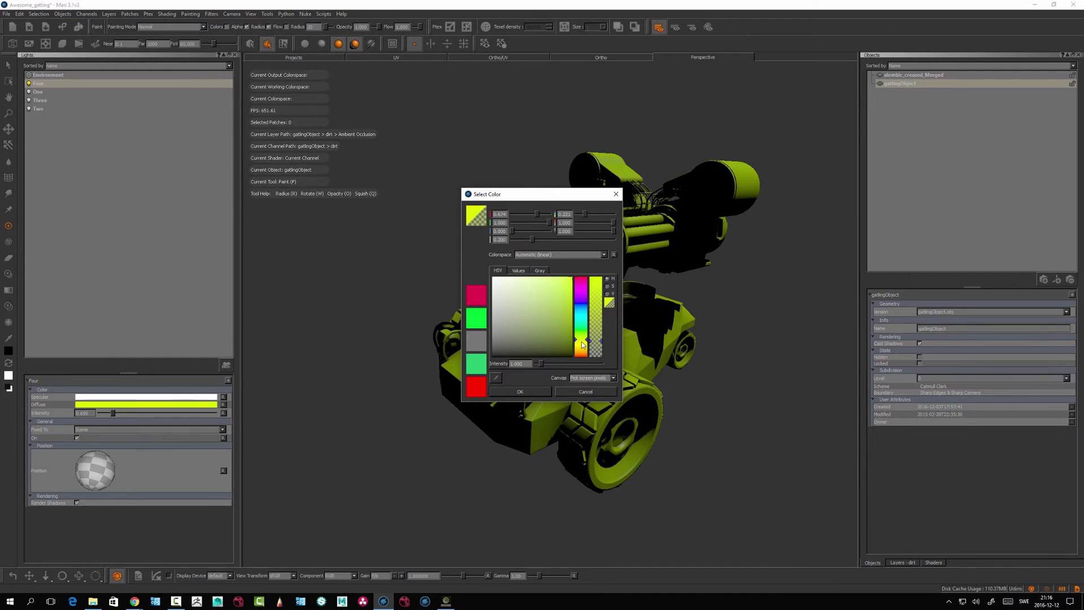
left_click_drag(581, 341, 584, 344)
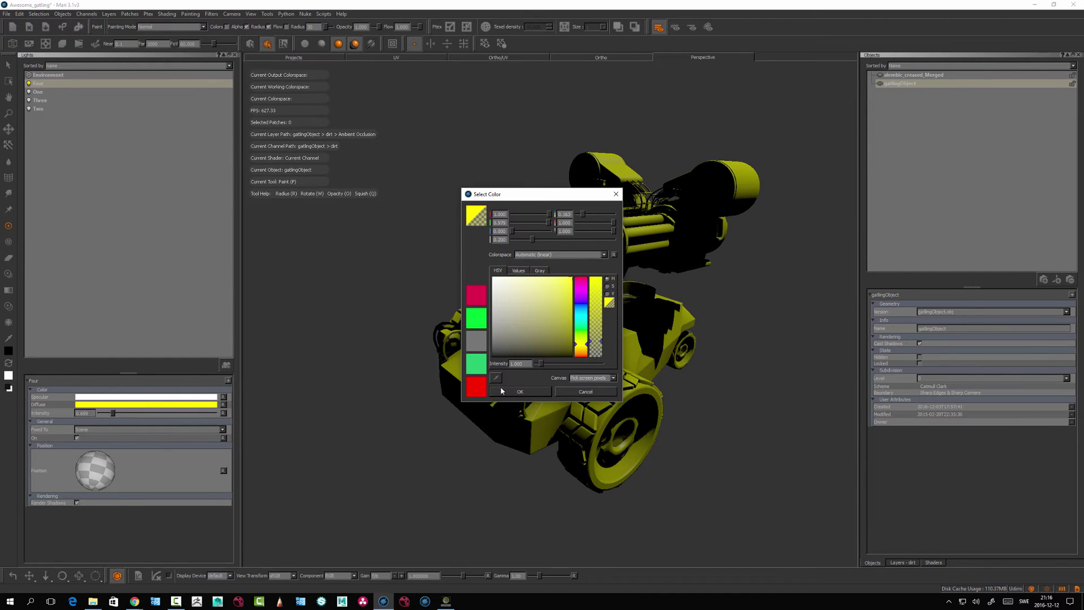
left_click(527, 394)
Set the specular color of the light Four to a bright yellow similar to its diffuse color
left_click(176, 397)
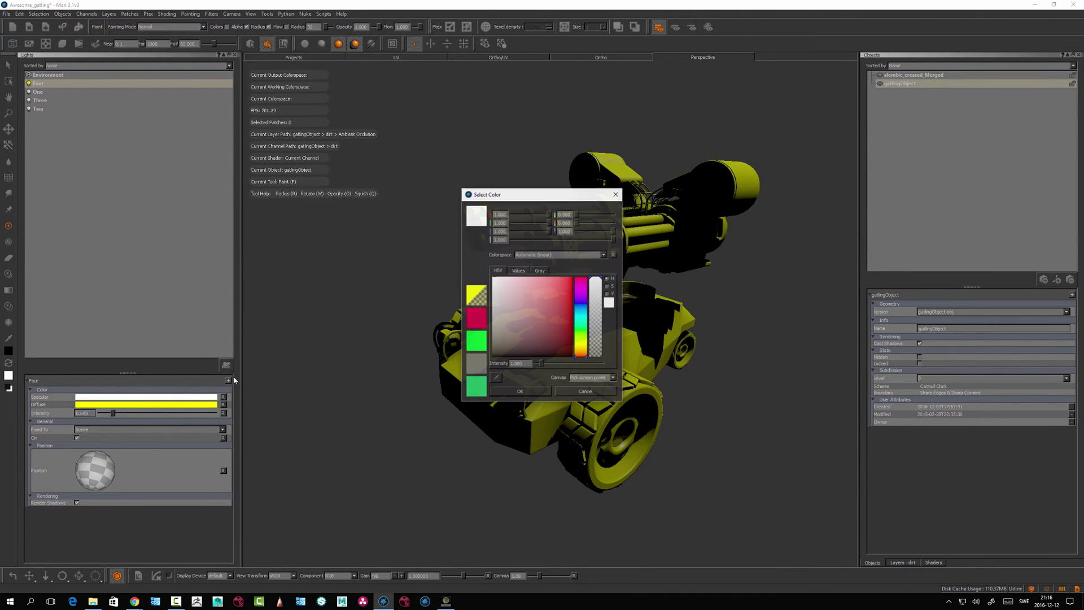
left_click(585, 341)
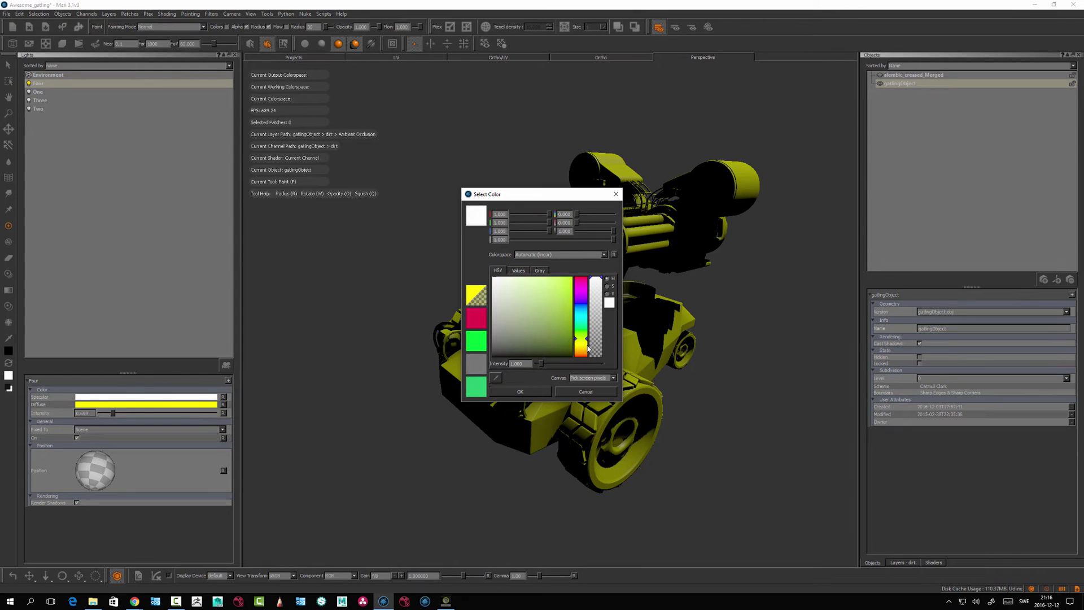
left_click(588, 348)
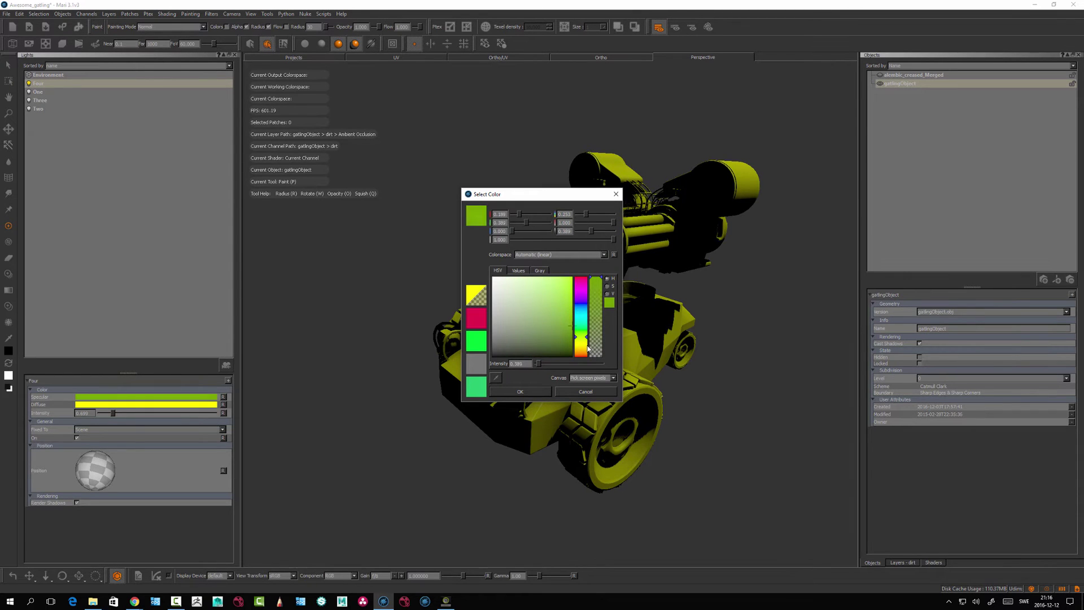
left_click(587, 349)
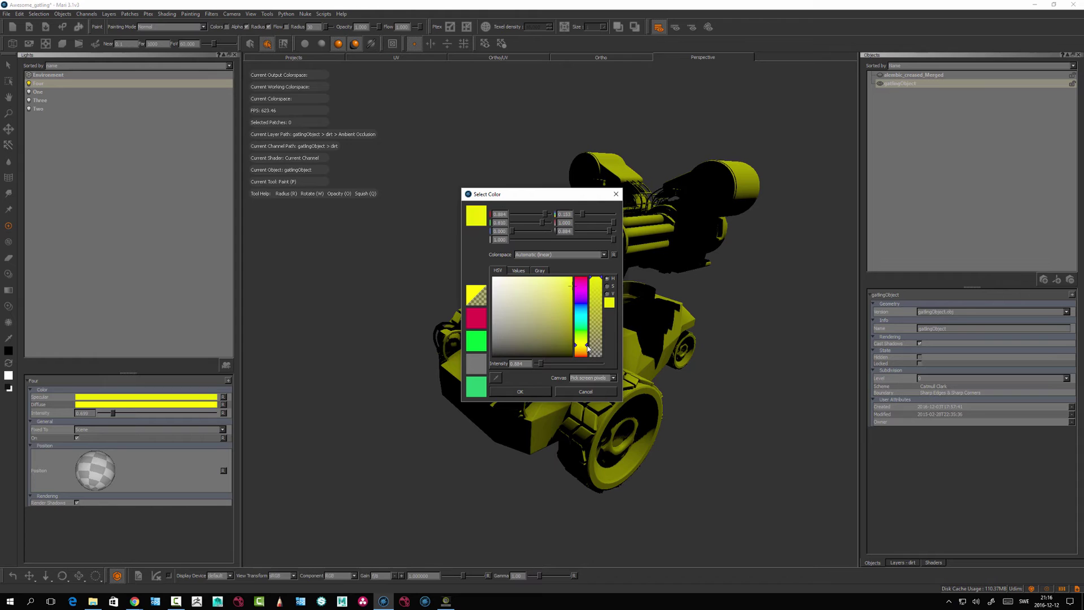
key("Return")
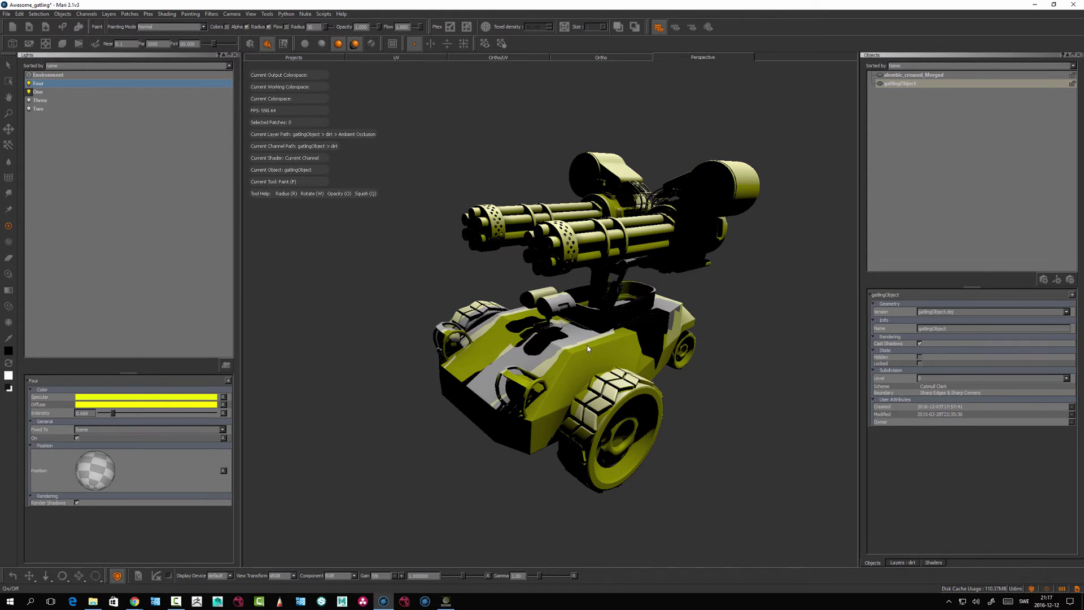
Turn off Render Shadows for the light One and set its diffuse color to a medium blue
key("Down")
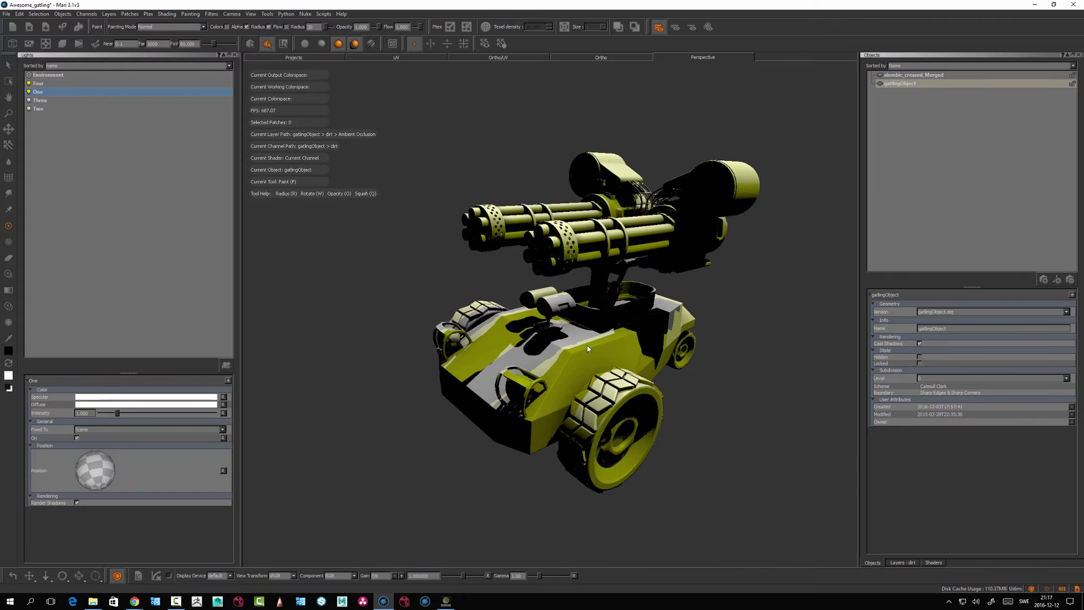
key("space")
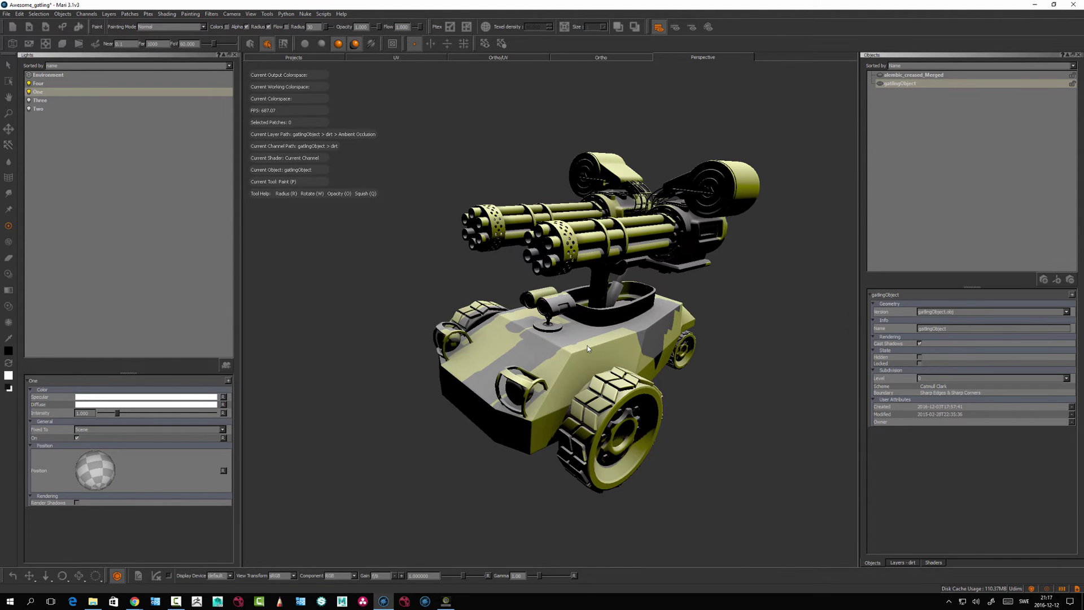
key("c")
left_click(581, 301)
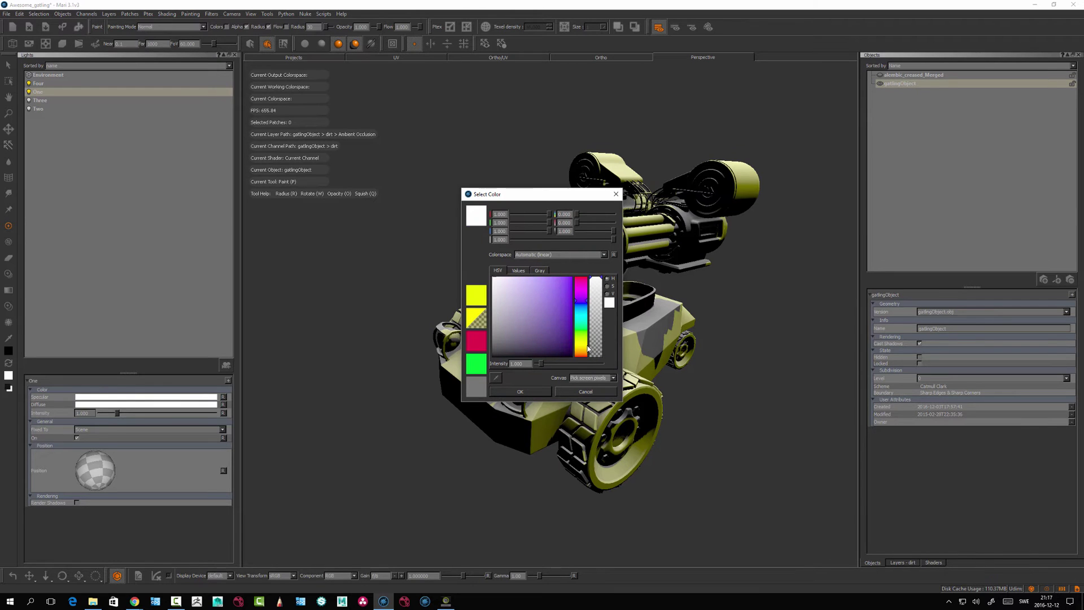
left_click(570, 294)
left_click(581, 309)
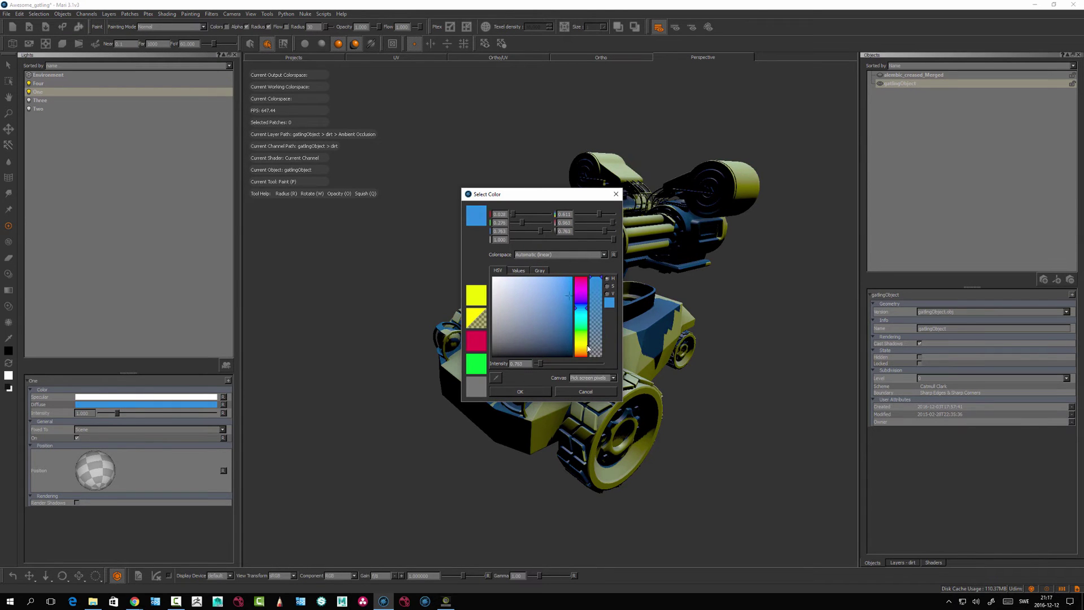
left_click_drag(571, 292, 570, 294)
key("Return")
Set the specular color of the light One to the same blue, reusing the most recent color swatch
left_click(146, 397)
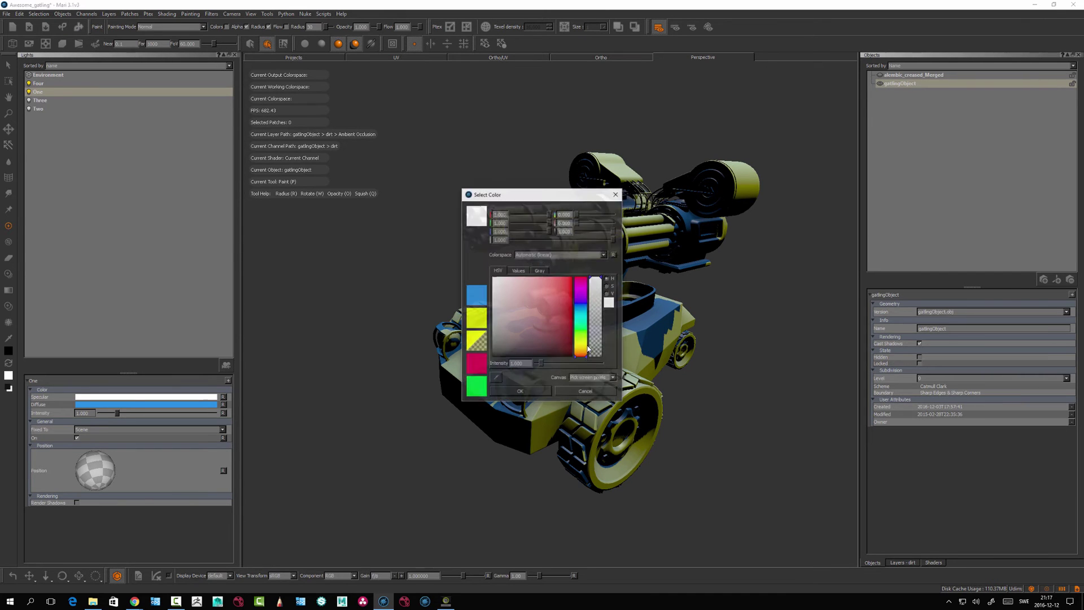
left_click(477, 295)
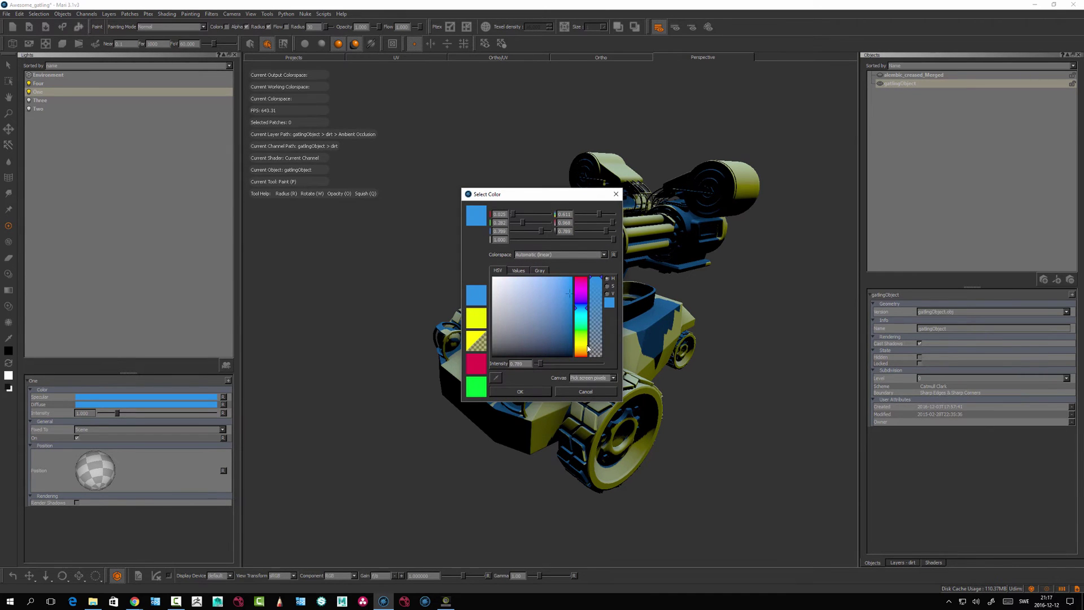
key("Return")
Reposition the light One to fill the front of the vehicle with blue light, and inspect it from another angle
left_click_drag(95, 471, 94, 474)
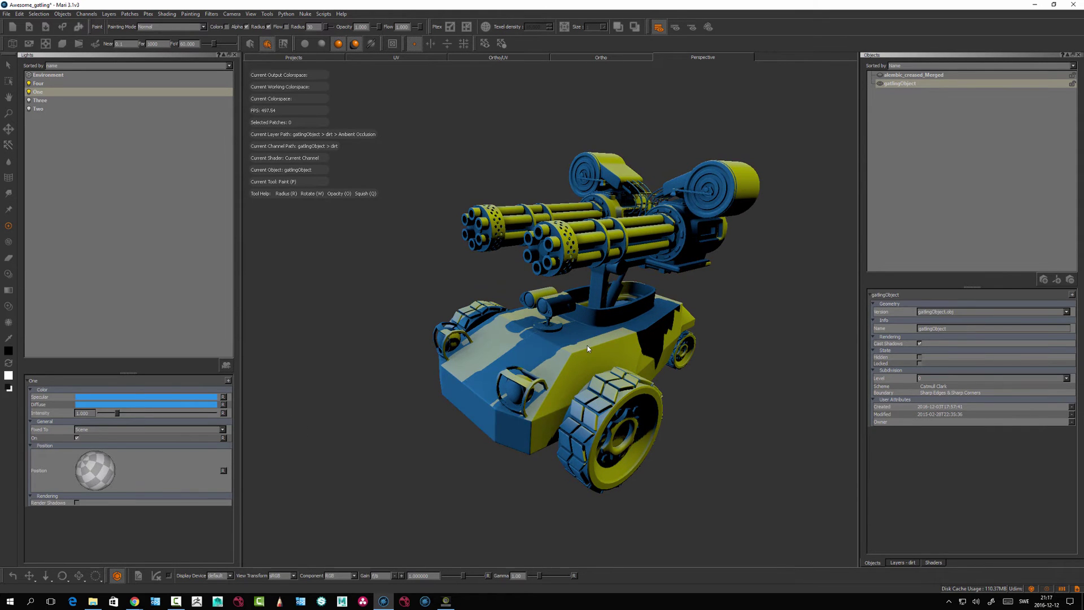
mouse_move(588, 349)
left_mouse_down("alt")
mouse_move(565, 345)
mouse_move(572, 337)
mouse_move(613, 361)
mouse_move(624, 353)
mouse_move(639, 370)
mouse_move(706, 338)
mouse_move(486, 364)
mouse_move(495, 355)
left_mouse_up("alt")
left_click_drag(497, 434, 484, 435, "alt")
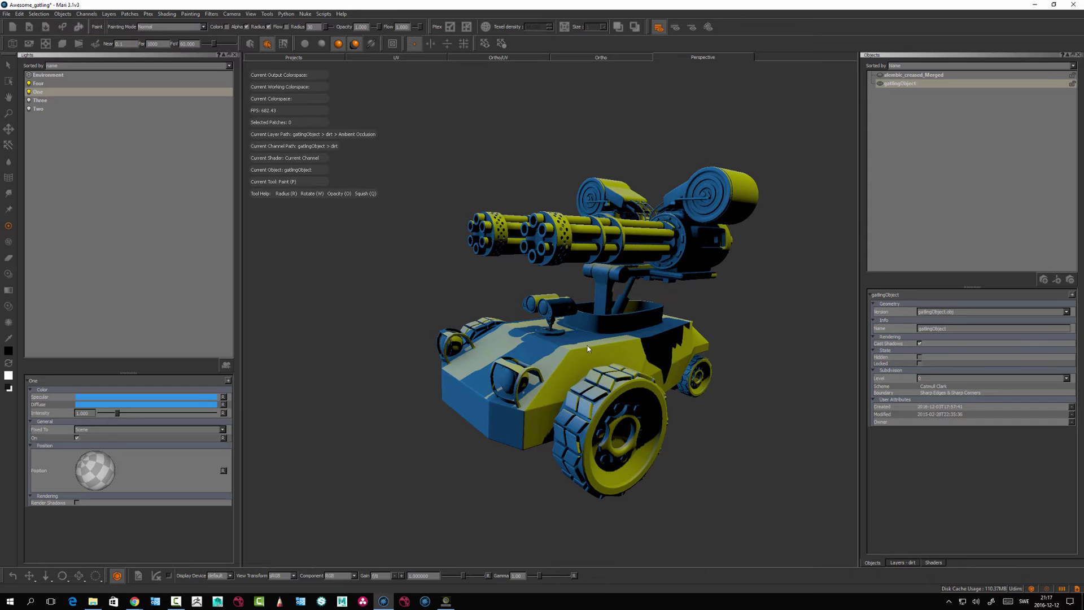
Switch off the lights One and Four and assign the concrete underpass panorama as the Environment light's image
left_click(29, 92)
left_click(29, 83)
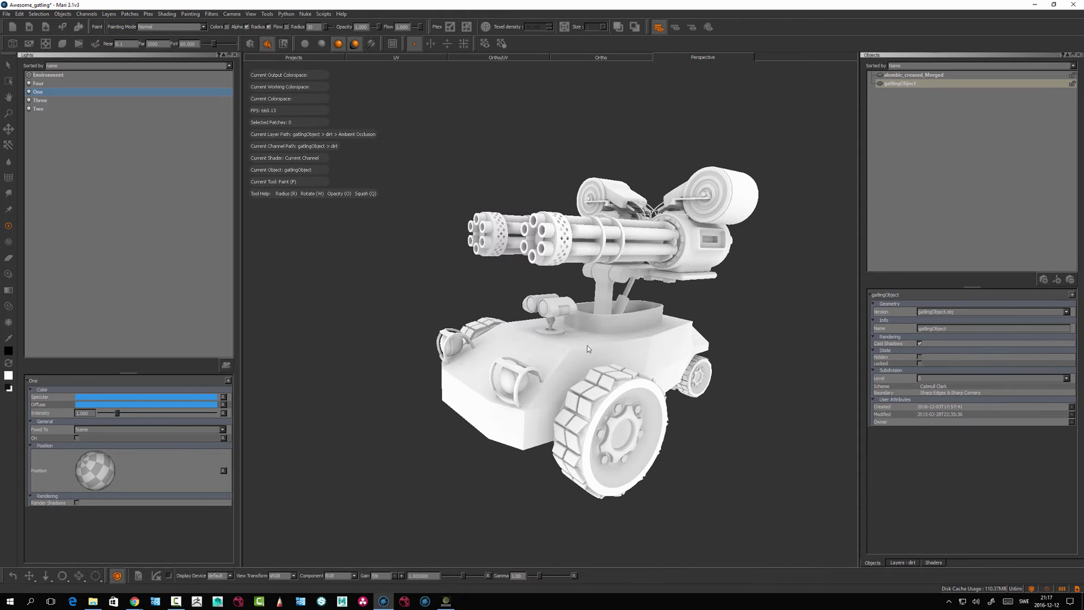
left_click(48, 75)
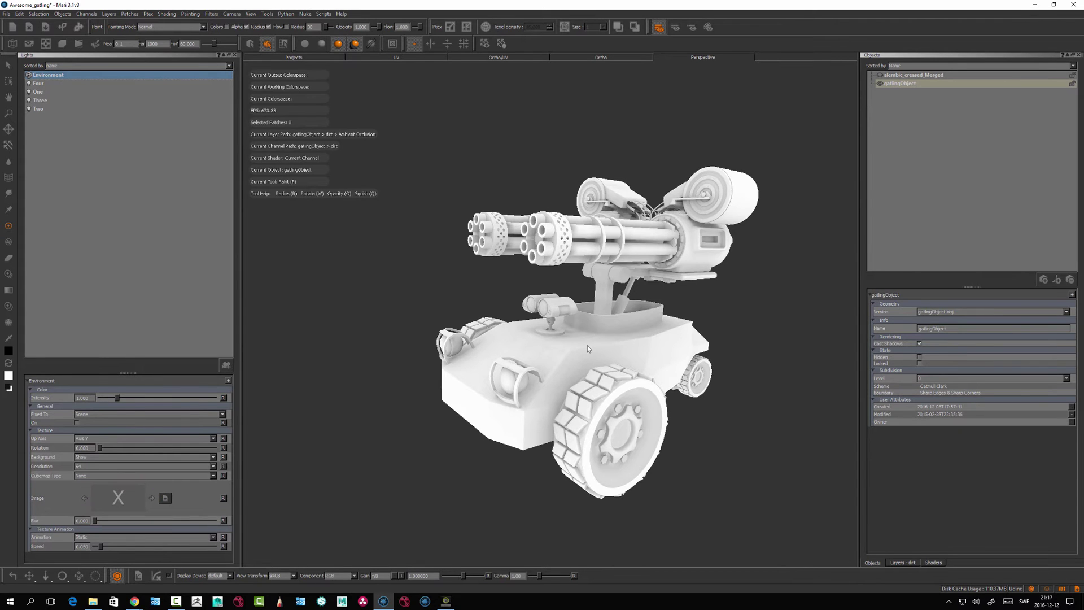
left_click(118, 498)
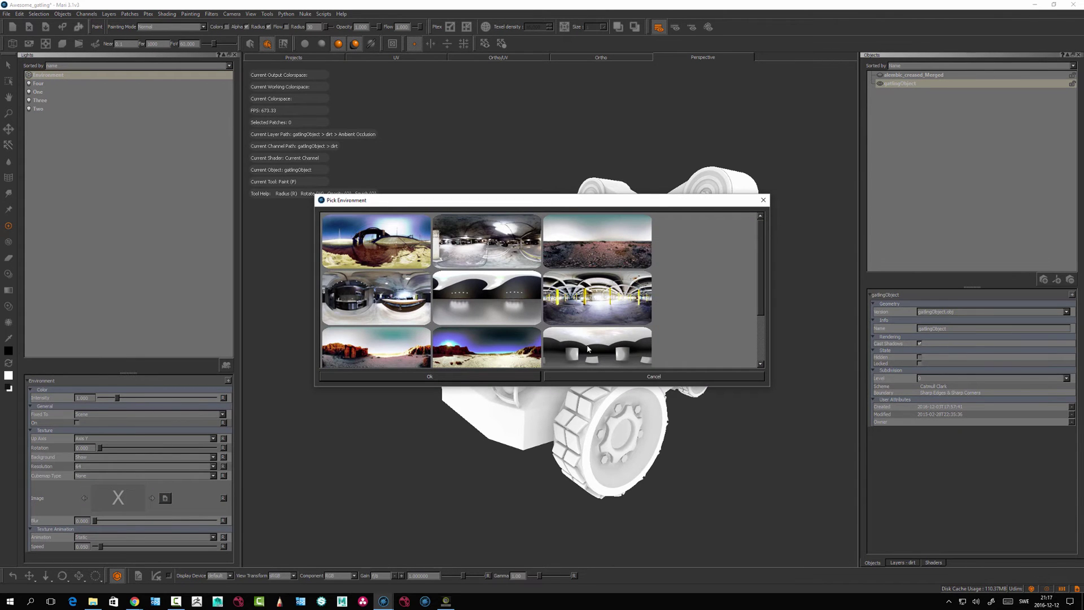
scroll(587, 349, "down", 2)
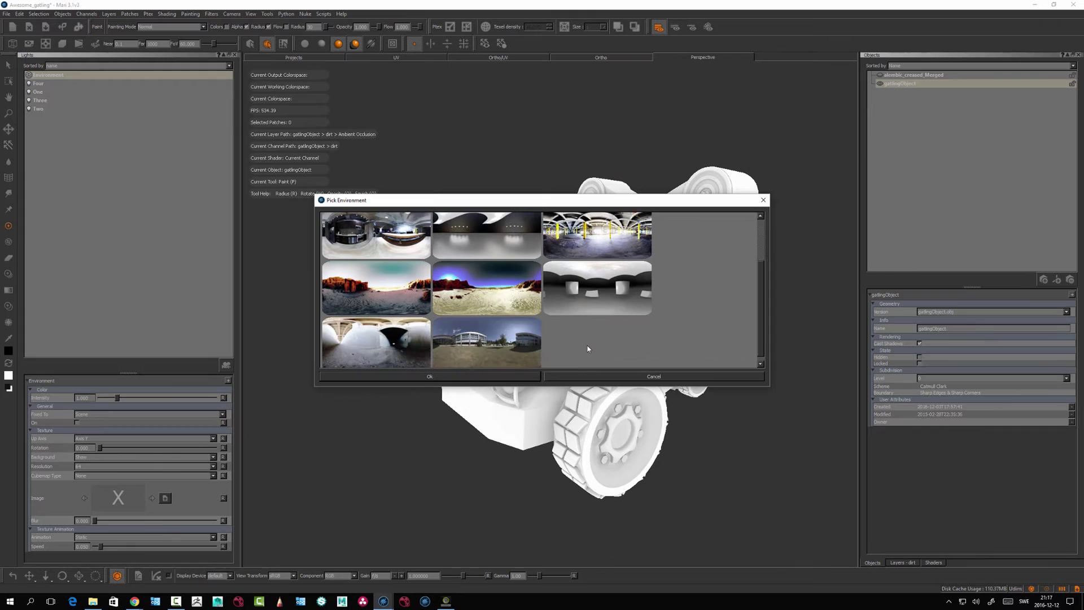
scroll(587, 349, "up", 2)
scroll(588, 348, "down", 2)
scroll(587, 349, "up", 2)
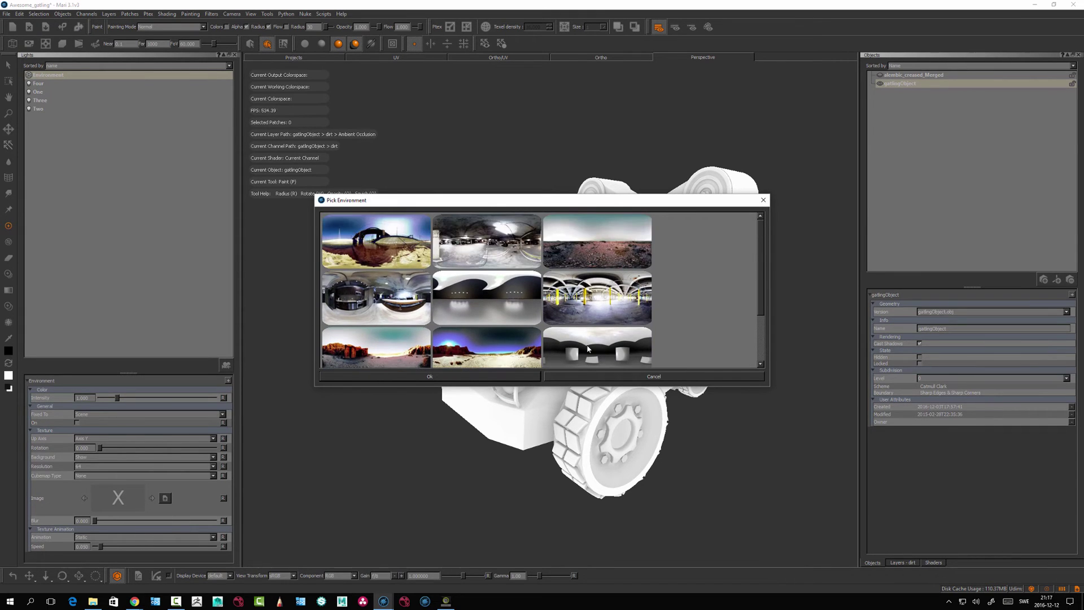
scroll(587, 348, "down", 2)
scroll(588, 349, "up", 2)
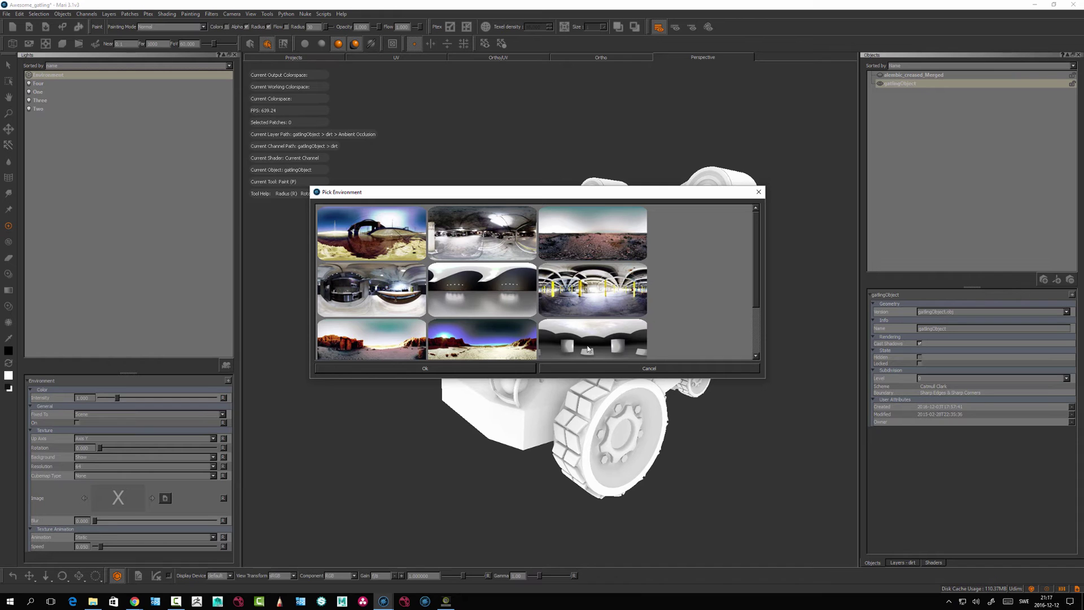
scroll(587, 348, "down", 3)
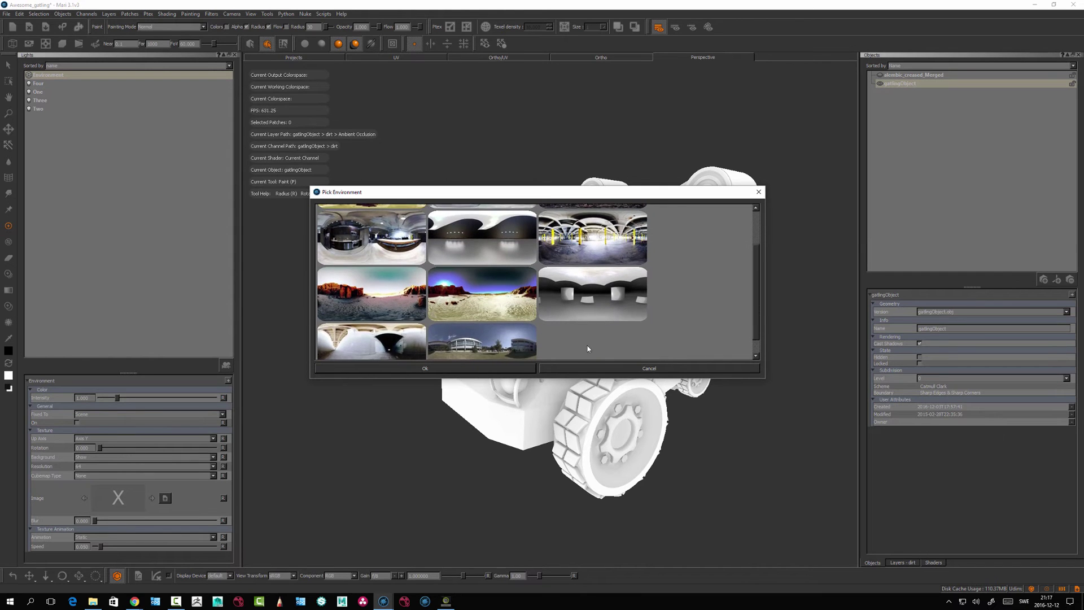
scroll(588, 349, "down", 1)
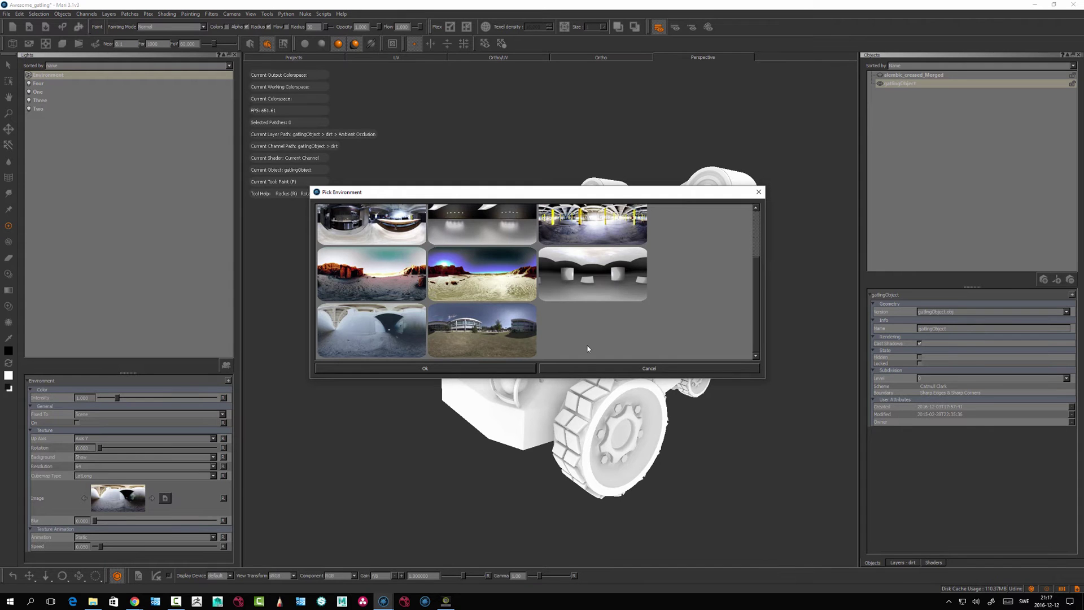
key("Return")
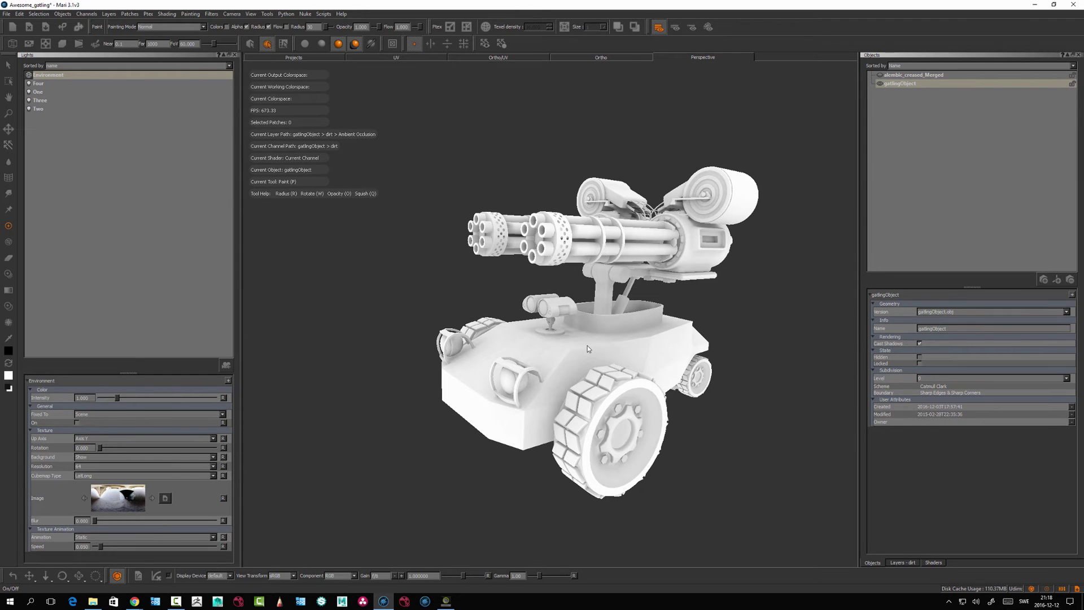
Switch on the Environment light, raise its intensity and inspect the vehicle's lighting from different angles
left_click(28, 76)
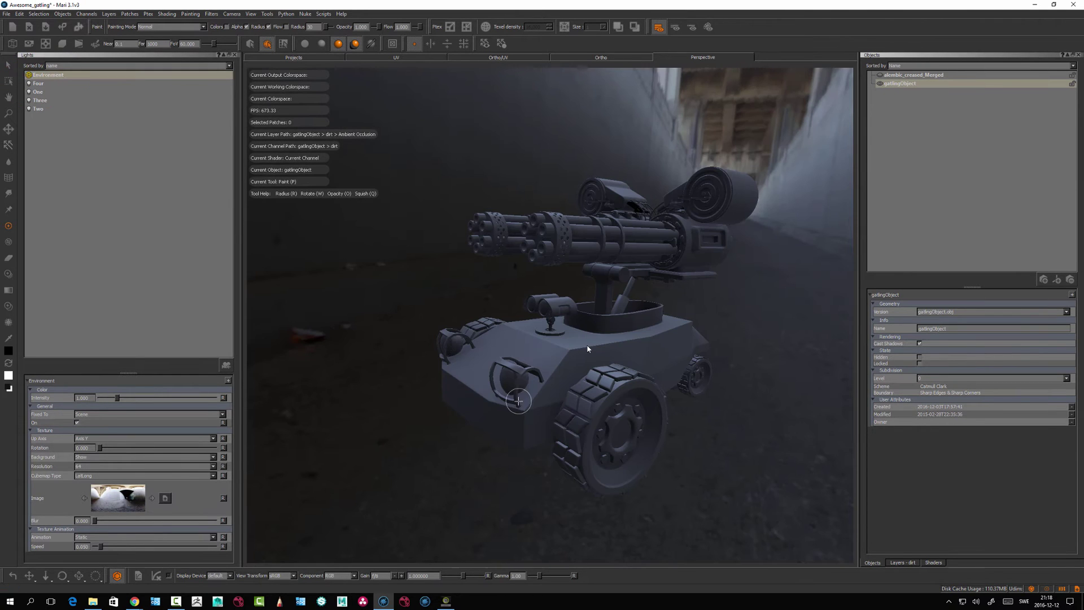
mouse_move(587, 349)
left_mouse_down("alt")
mouse_move(689, 349)
mouse_move(556, 346)
mouse_move(587, 349)
left_mouse_up("alt")
left_click_drag(116, 398, 137, 398)
left_click_drag(438, 405, 719, 409, "alt")
left_click_drag(587, 349, 587, 349, "alt")
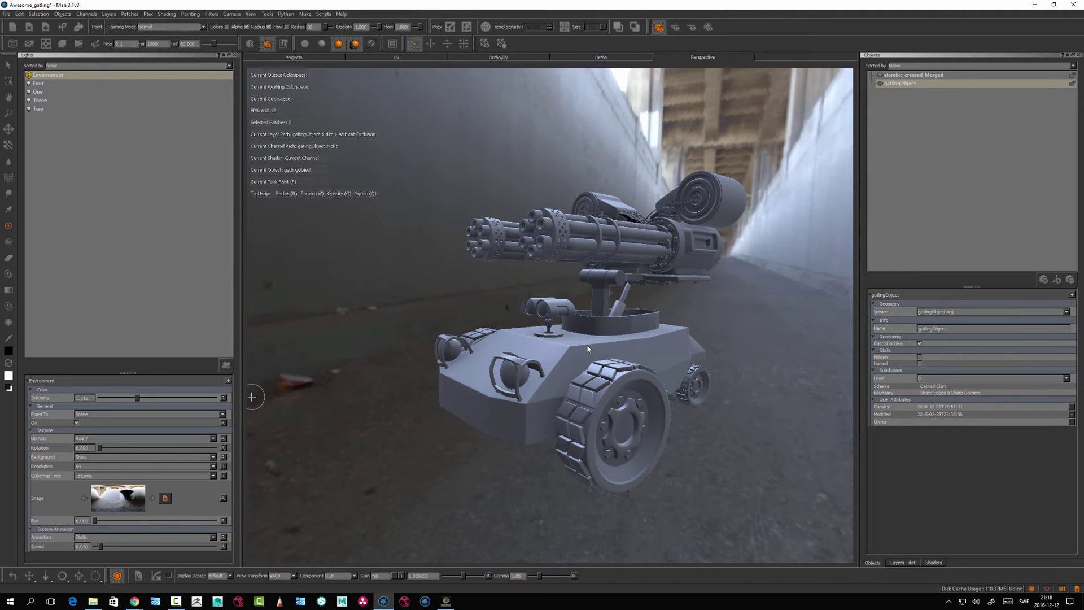
Browse for a new Environment light image in the Crashplan/Global/HDR folder on drive Z
left_click(165, 498)
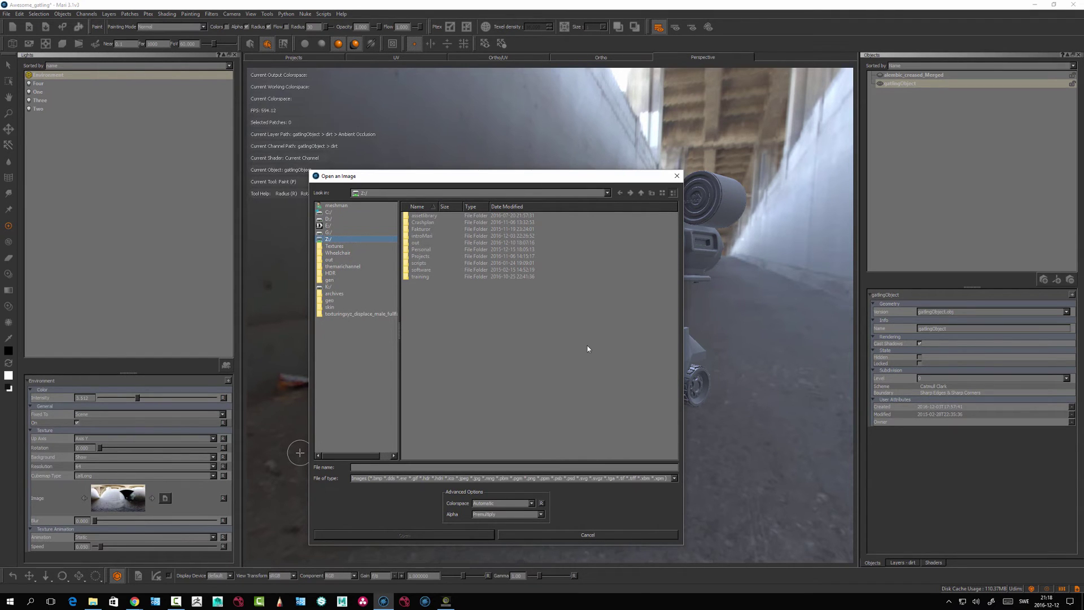
double_click(422, 222)
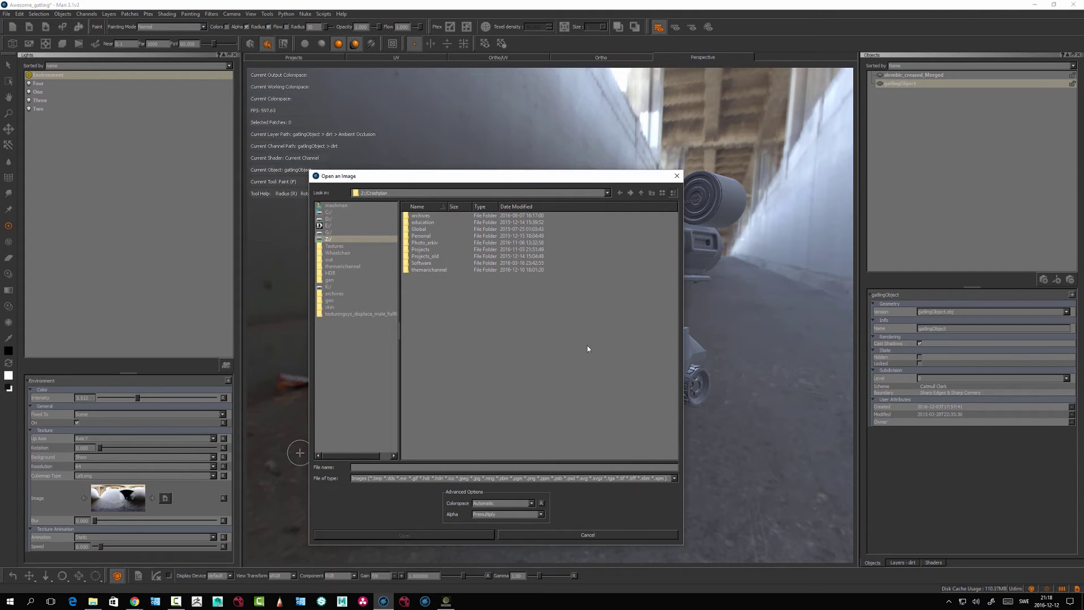
key("g")
key("Return")
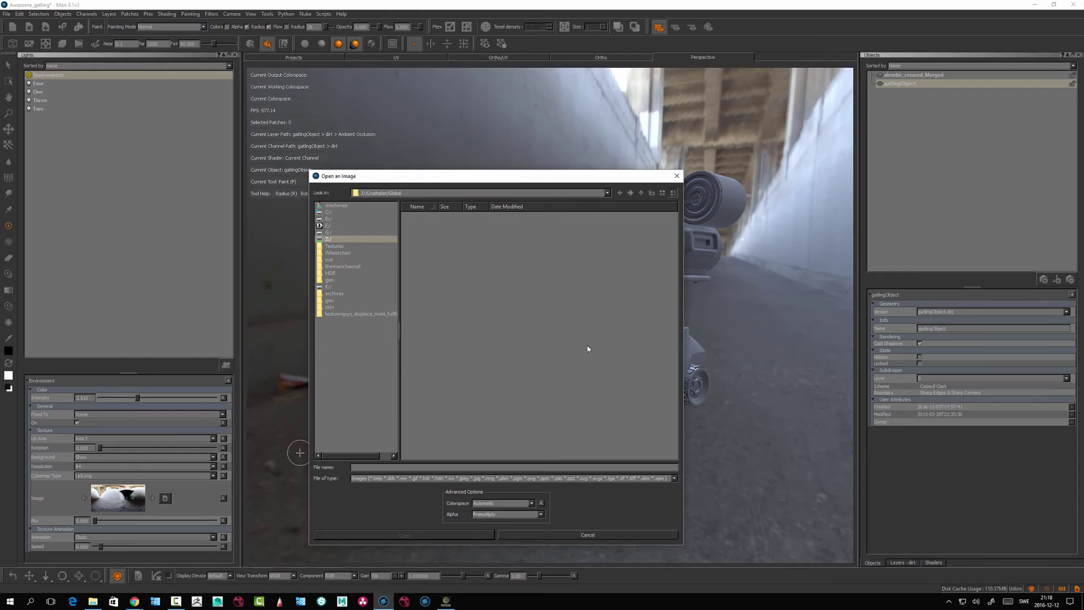
key("h")
key("Return")
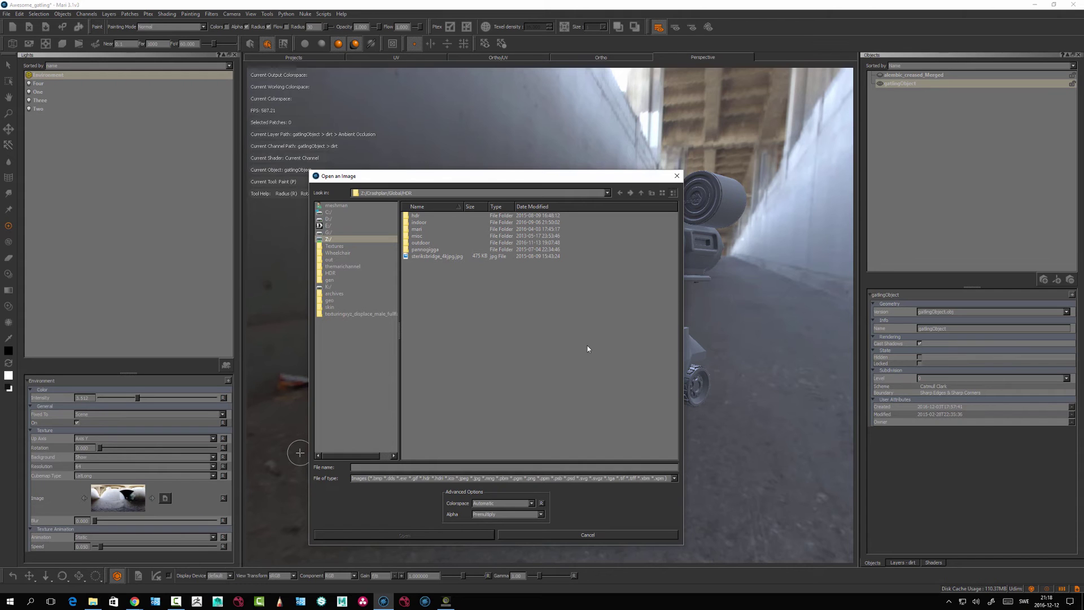
Load windy4K.hdr from the indoor/windyridge folder as the Environment light's image and slightly lower the light's intensity
key("i")
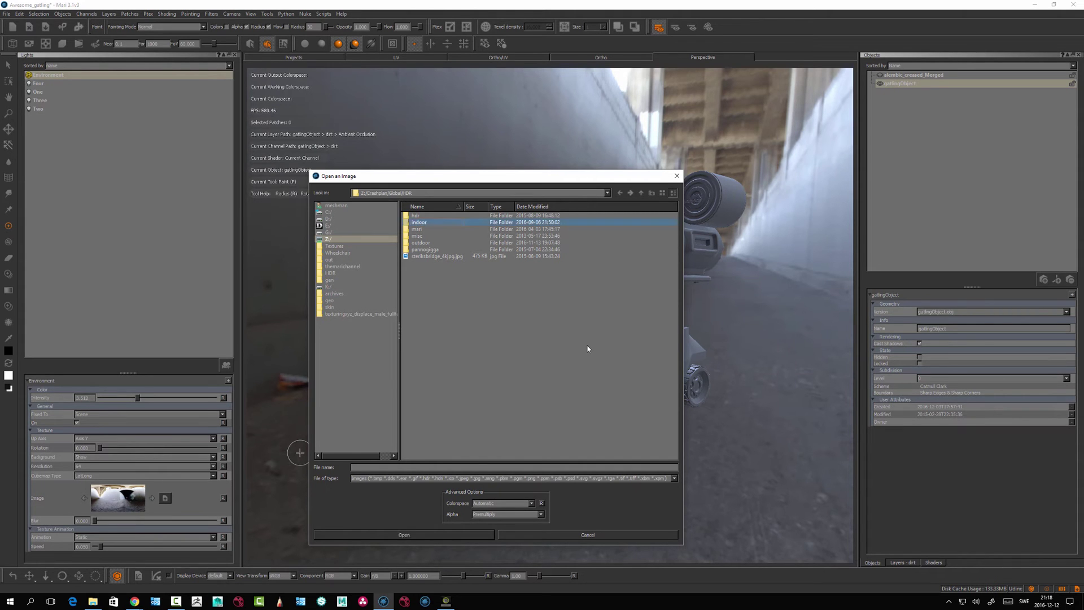
key("Return")
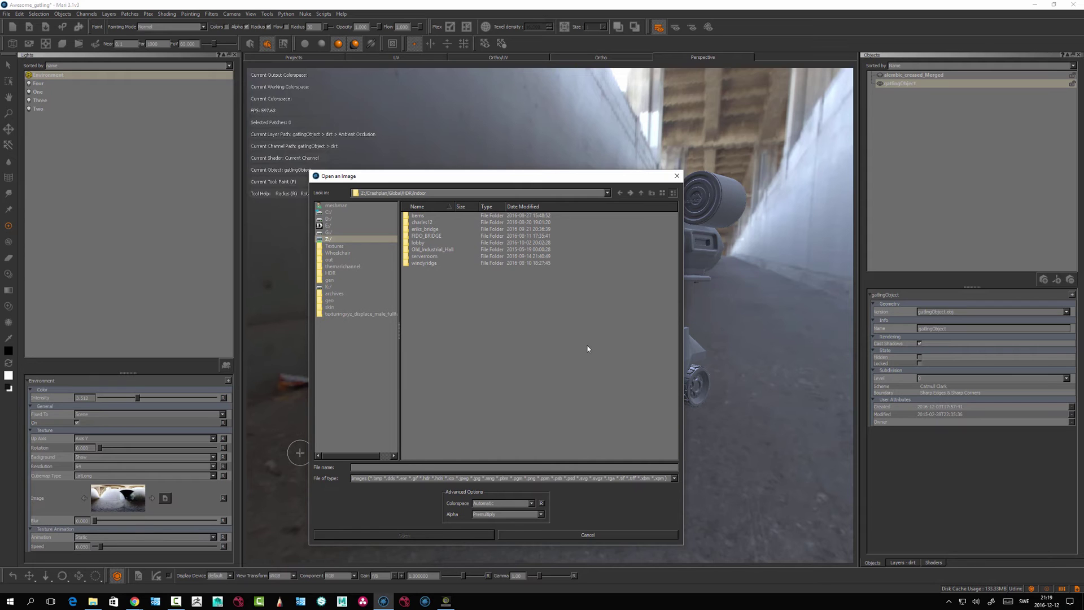
key("w")
key("Return")
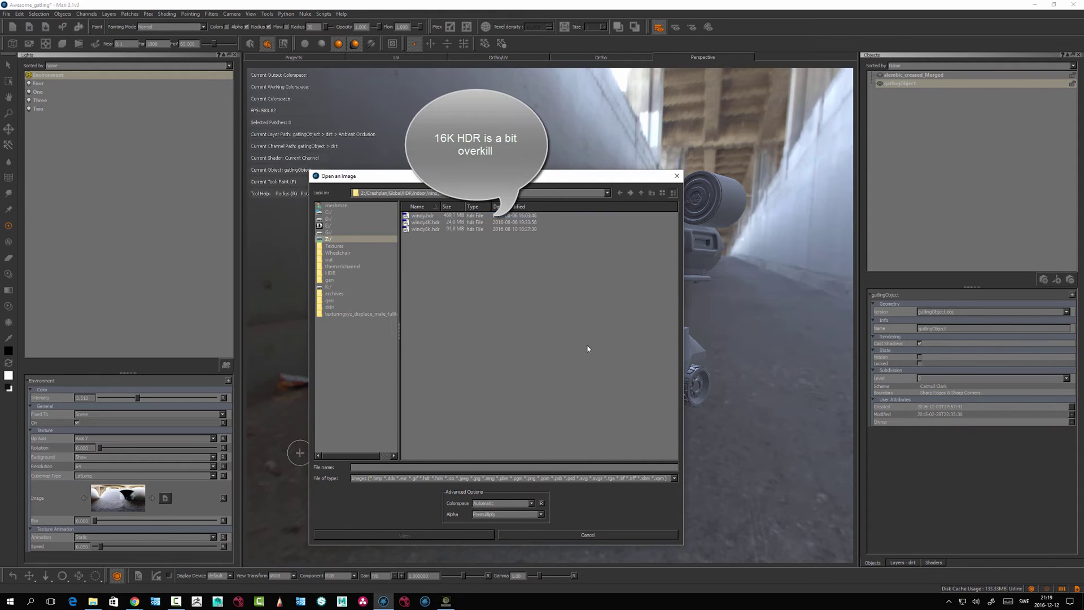
key("w")
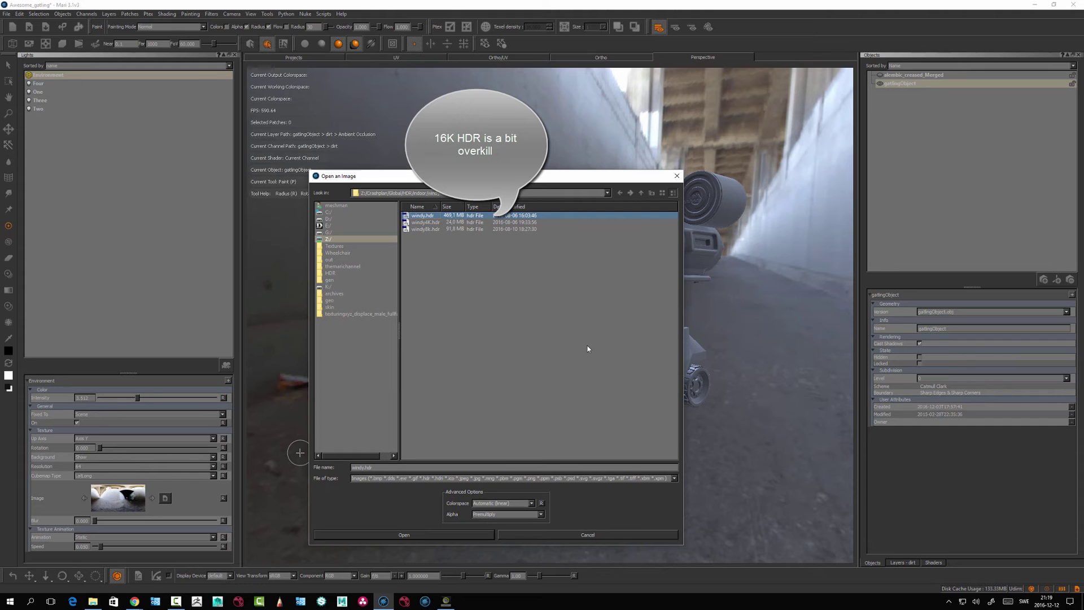
key("Down")
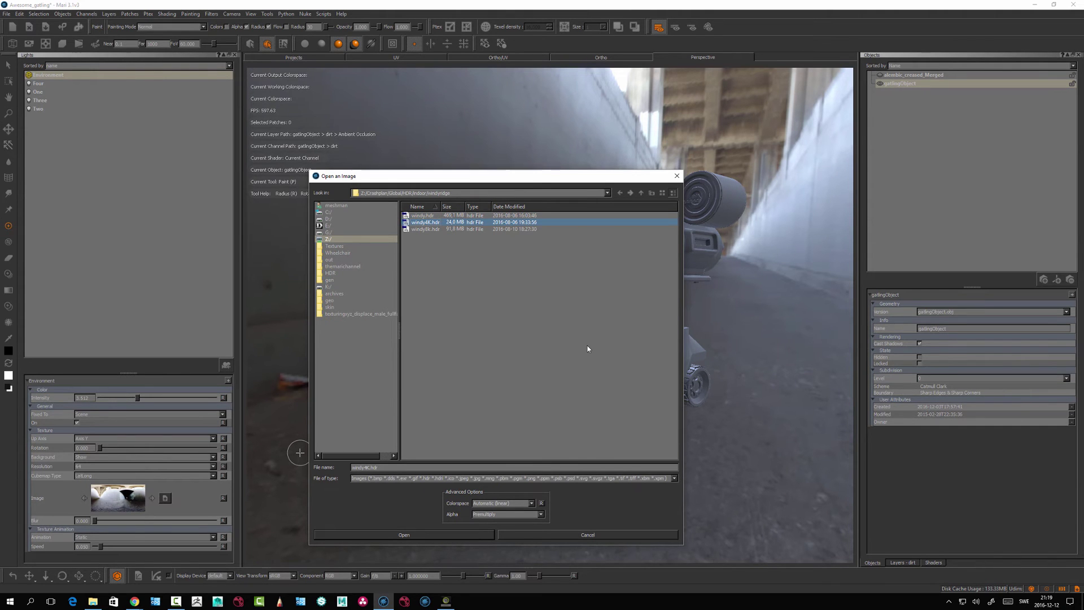
key("Return")
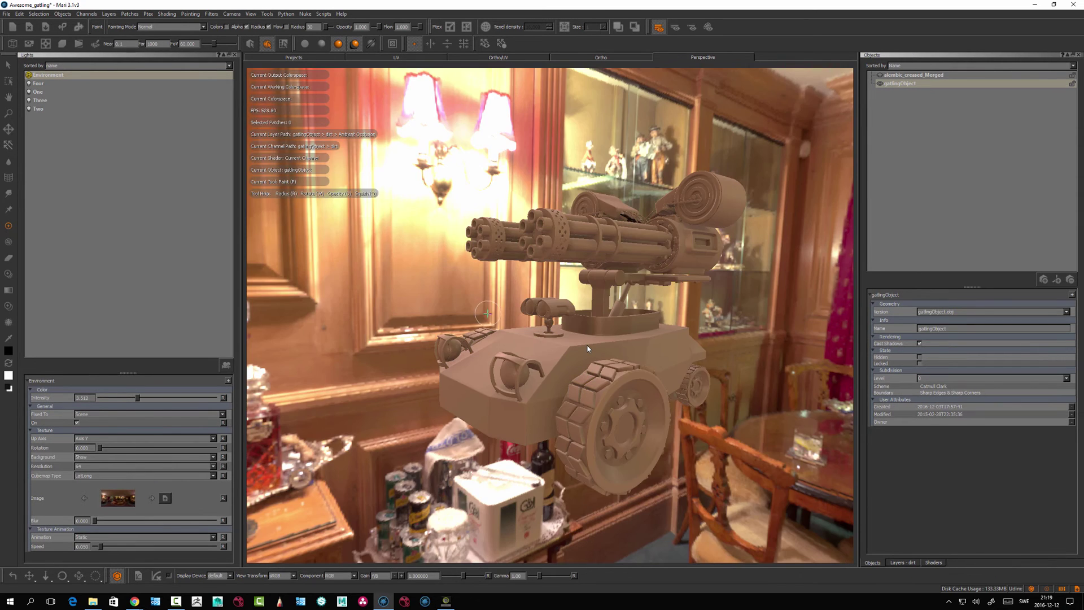
mouse_move(587, 349)
left_mouse_down("alt")
mouse_move(711, 349)
mouse_move(588, 349)
left_mouse_up("alt")
mouse_move(131, 398)
left_mouse_down()
mouse_move(100, 398)
mouse_move(133, 398)
left_mouse_up()
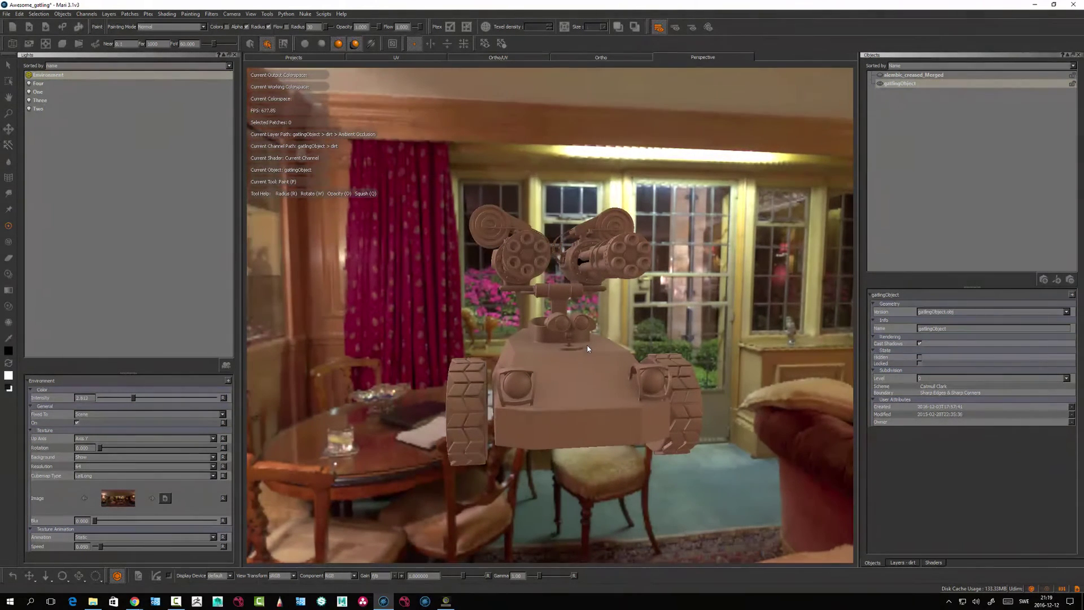
Fix the Environment light to the camera and inspect the vehicle's lighting from several angles and distances
left_click(148, 415)
left_click(135, 425)
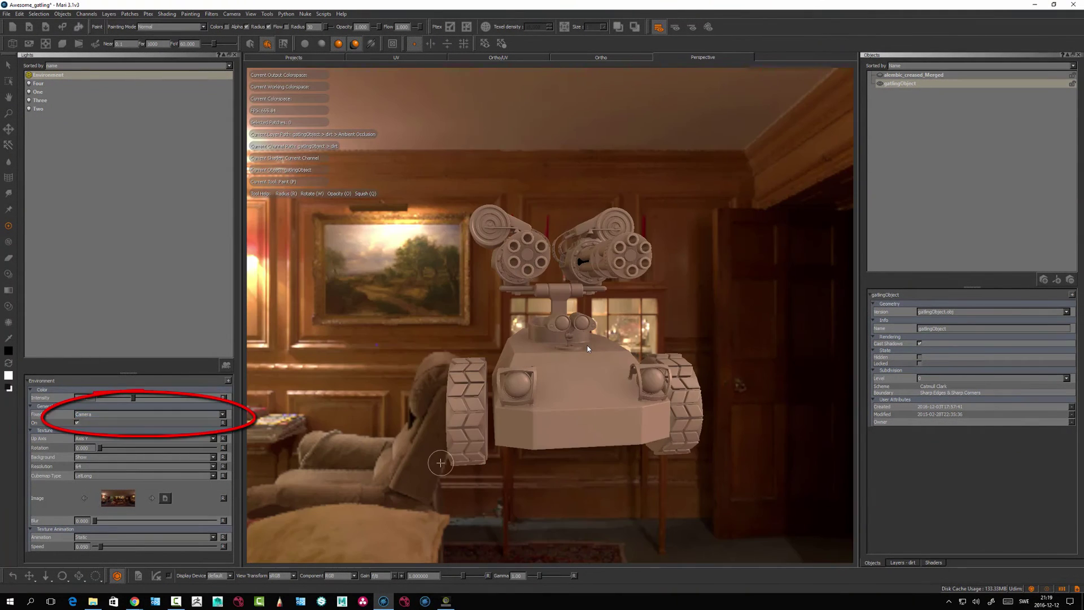
left_click_drag(587, 348, 587, 348, "alt")
left_click_drag(254, 451, 455, 451, "alt")
left_click_drag(588, 349, 587, 349, "alt")
right_click_drag(588, 348, 587, 348, "alt")
left_click_drag(587, 349, 588, 348, "alt")
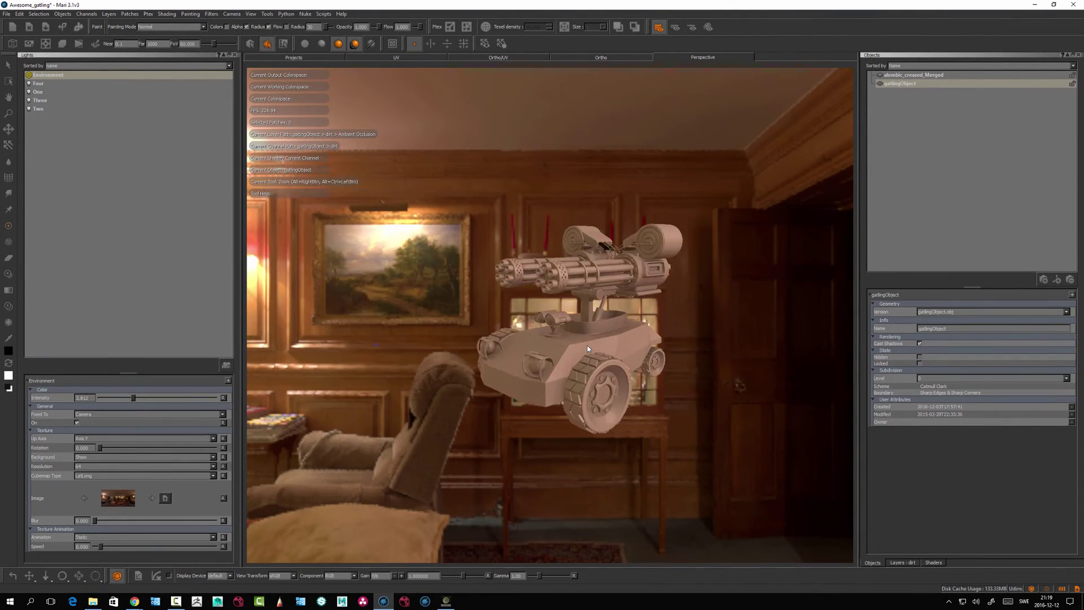
right_click_drag(588, 349, 483, 439, "alt")
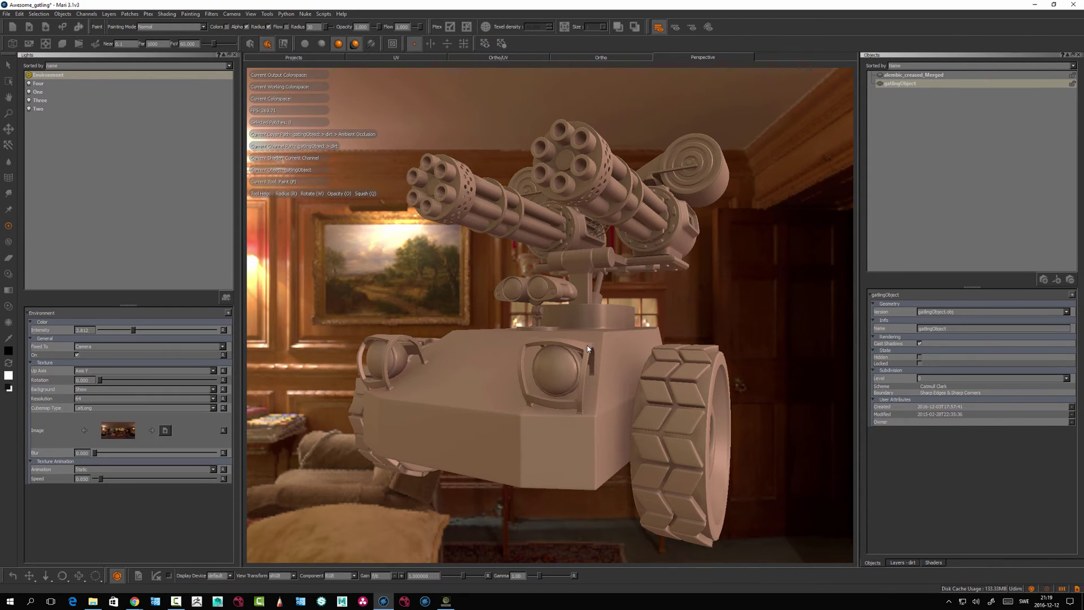
Fix the Environment light to the scene again and set its image rotation to about 166
mouse_move(587, 349)
left_mouse_down("alt+shift")
mouse_move(472, 402)
mouse_move(587, 349)
left_mouse_up("alt+shift")
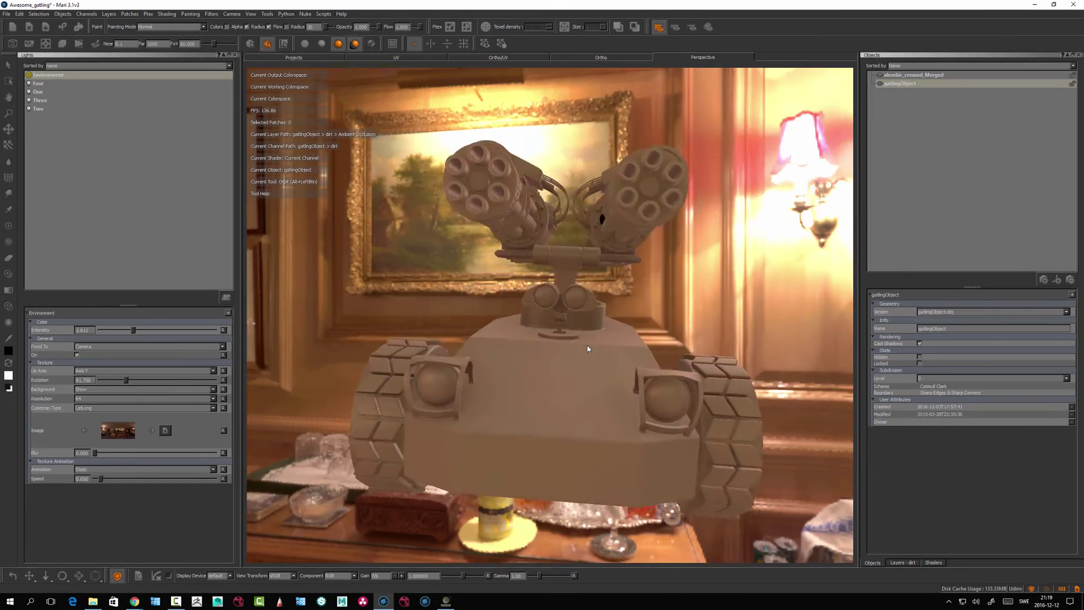
key("p")
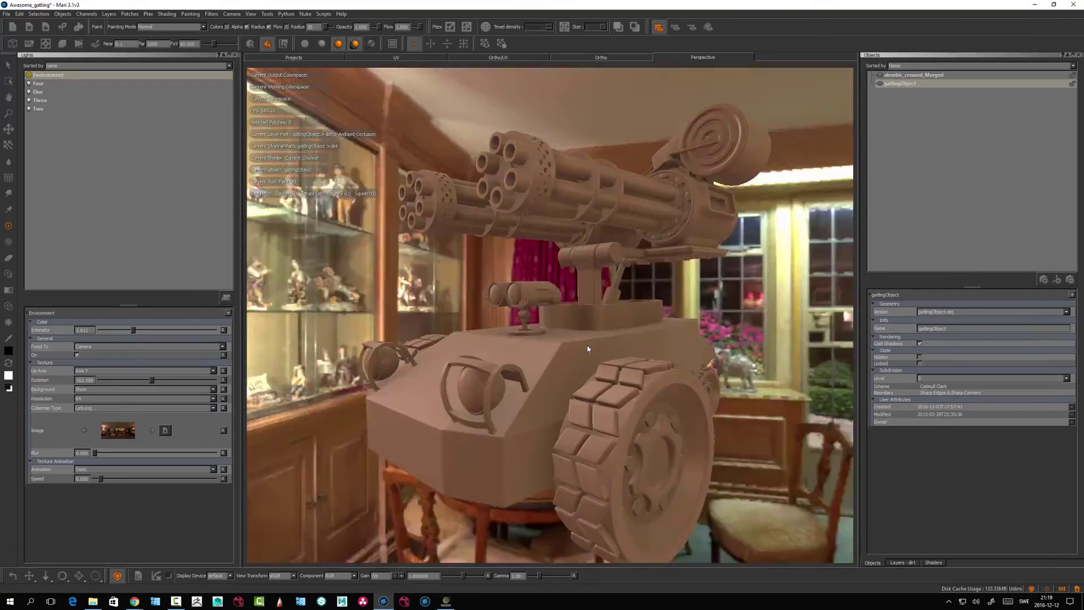
left_click_drag(151, 380, 146, 380)
left_click(149, 346)
left_click(148, 340)
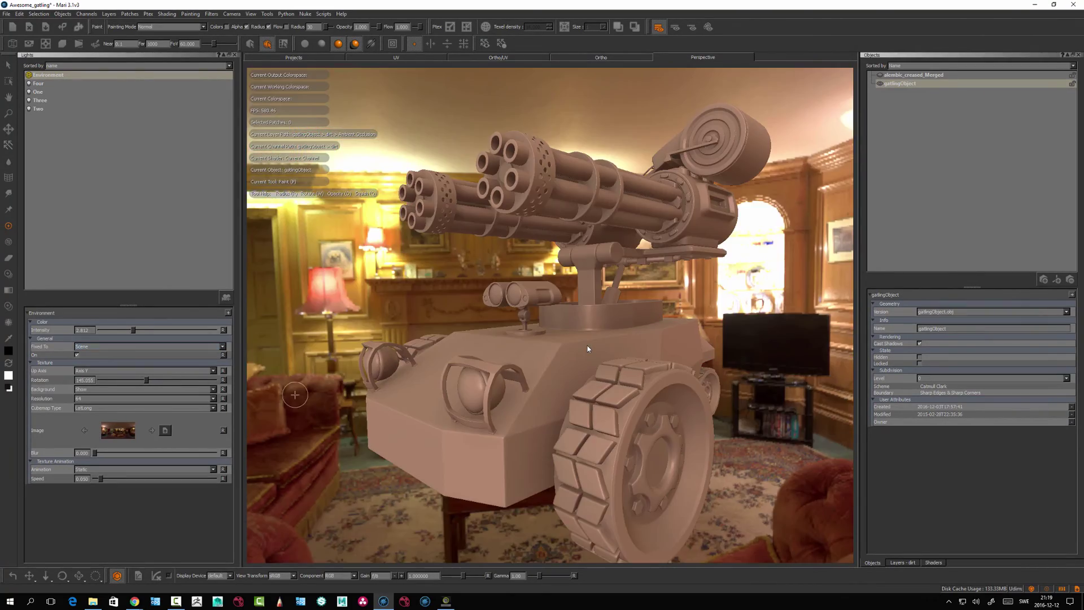
mouse_move(588, 349)
left_mouse_down("alt")
mouse_move(502, 345)
mouse_move(672, 353)
mouse_move(588, 376)
mouse_move(497, 359)
mouse_move(588, 348)
left_mouse_up("alt")
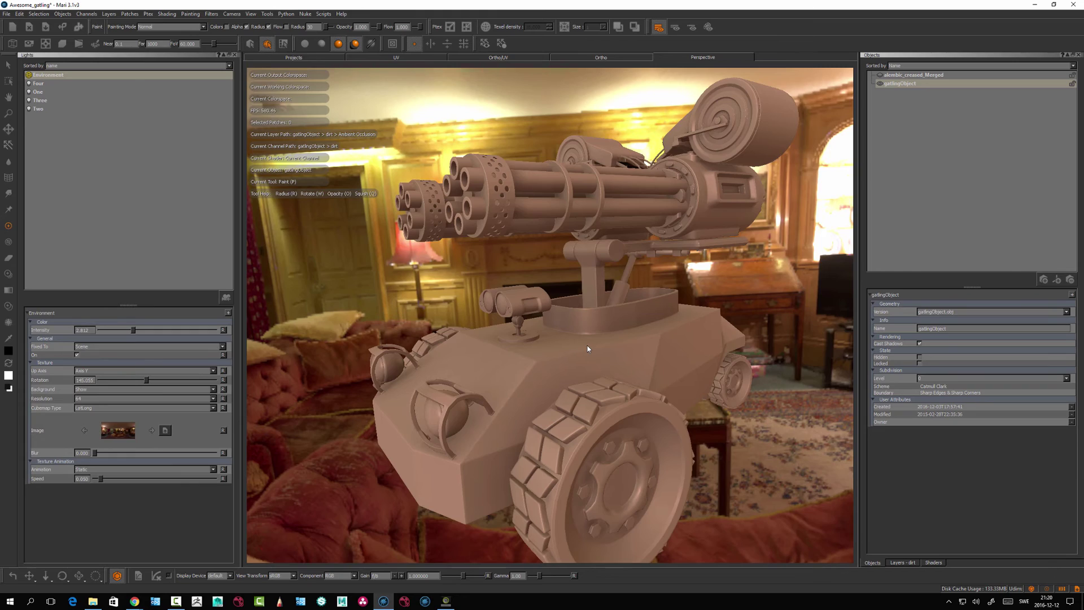
mouse_move(146, 380)
left_mouse_down()
mouse_move(173, 380)
mouse_move(154, 380)
left_mouse_up()
Try Axis X as the Environment light's up axis, restore Axis Y and inspect the vehicle
left_click(145, 371)
left_click(145, 364)
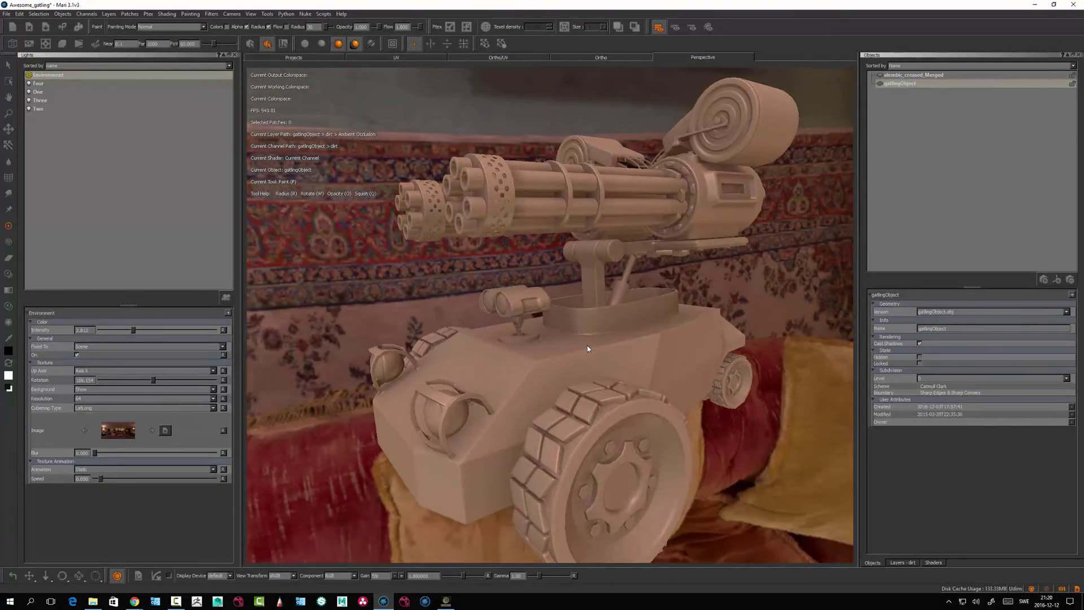
left_click(145, 371)
left_click(145, 380)
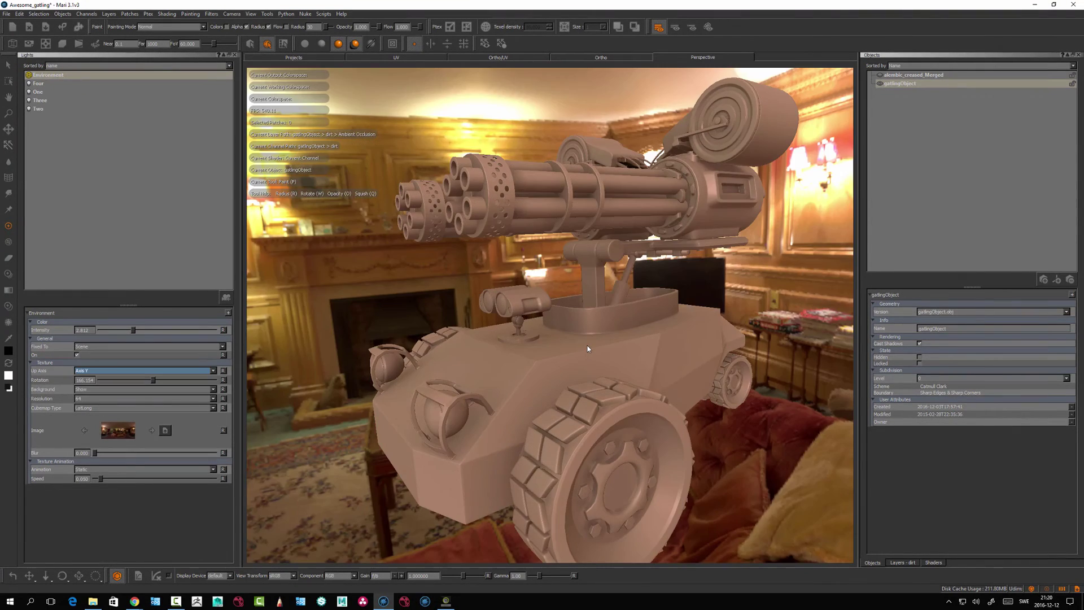
mouse_move(587, 348)
left_mouse_down("alt")
mouse_move(678, 349)
mouse_move(466, 341)
mouse_move(588, 349)
left_mouse_up("alt")
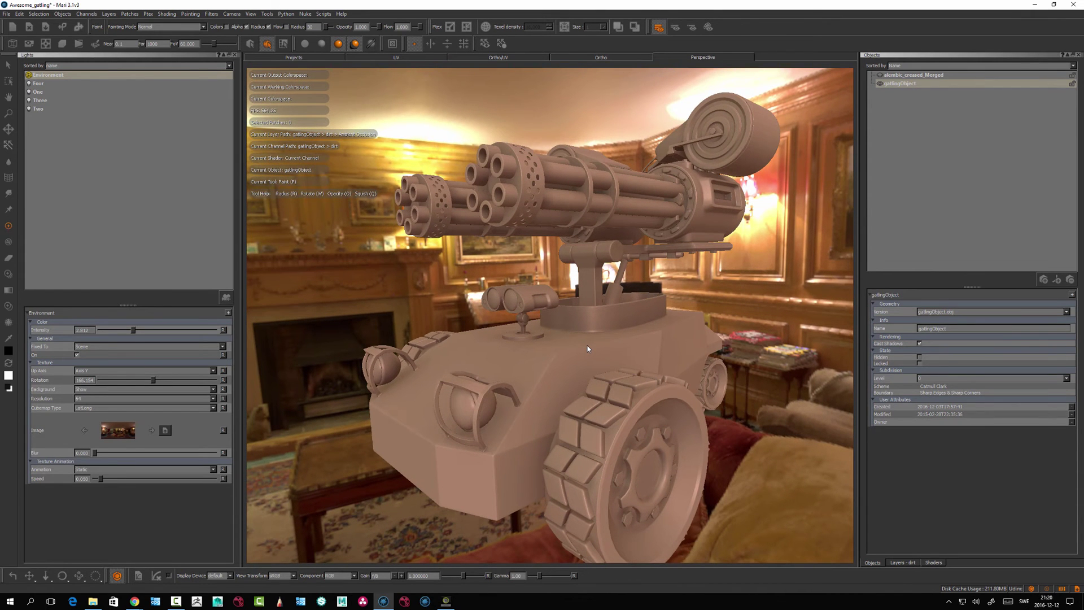
Combine the light Four with the Environment lighting for a moment, switch it off again and reselect the Environment light
key("Down")
mouse_move(95, 403)
left_mouse_down()
mouse_move(105, 408)
mouse_move(90, 411)
mouse_move(99, 405)
left_mouse_up()
left_click(29, 84)
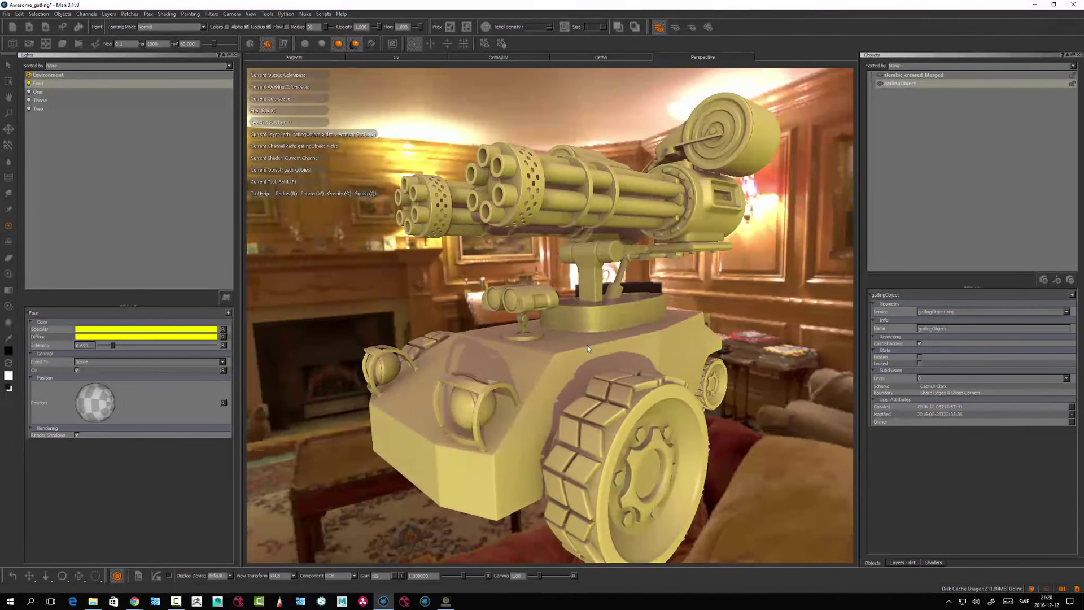
left_click(29, 84)
key("Up")
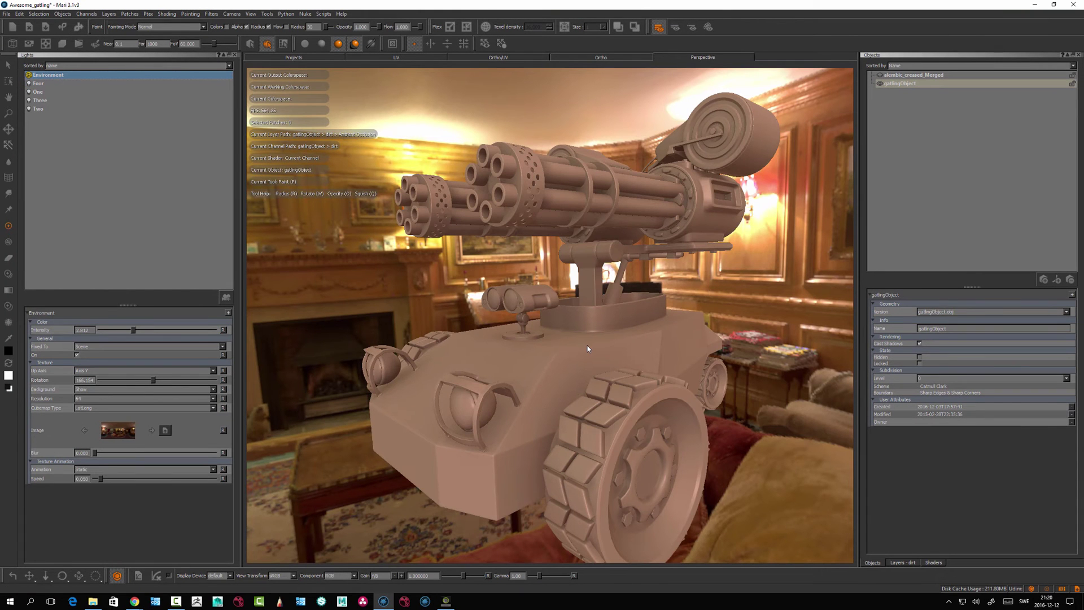
Try increasing the Environment image's blur in stages while inspecting the vehicle, and reset the blur to 0
left_click_drag(587, 349, 567, 349, "alt")
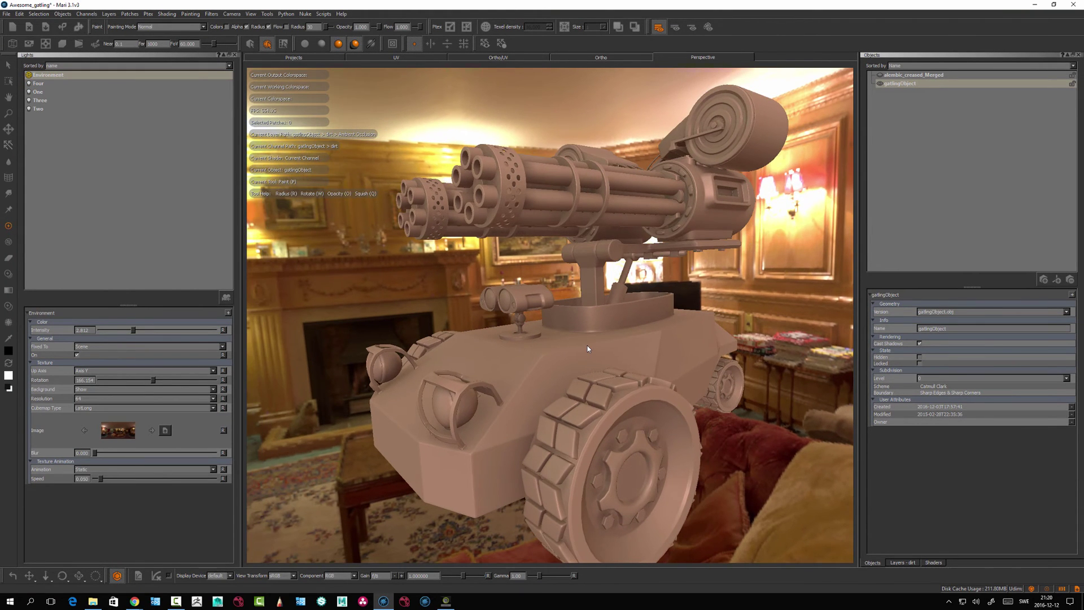
left_click_drag(95, 453, 105, 453)
mouse_move(493, 429)
left_mouse_down("alt")
mouse_move(226, 435)
mouse_move(300, 470)
left_mouse_up("alt")
left_click_drag(105, 453, 114, 453)
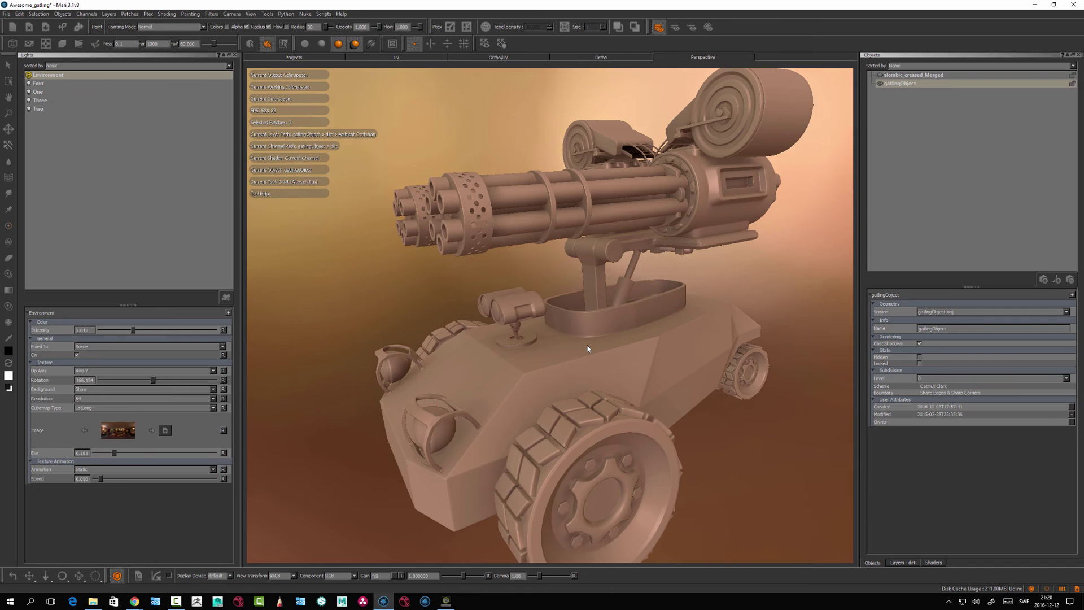
mouse_move(588, 350)
left_mouse_down("alt")
mouse_move(779, 333)
mouse_move(678, 331)
mouse_move(576, 350)
left_mouse_up("alt")
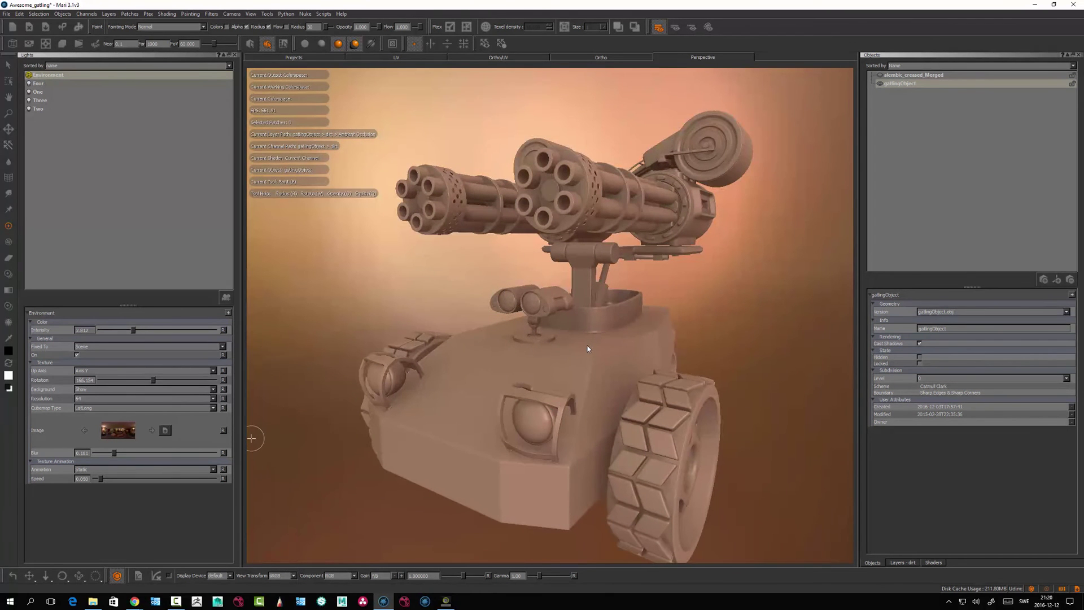
left_click_drag(113, 453, 94, 453)
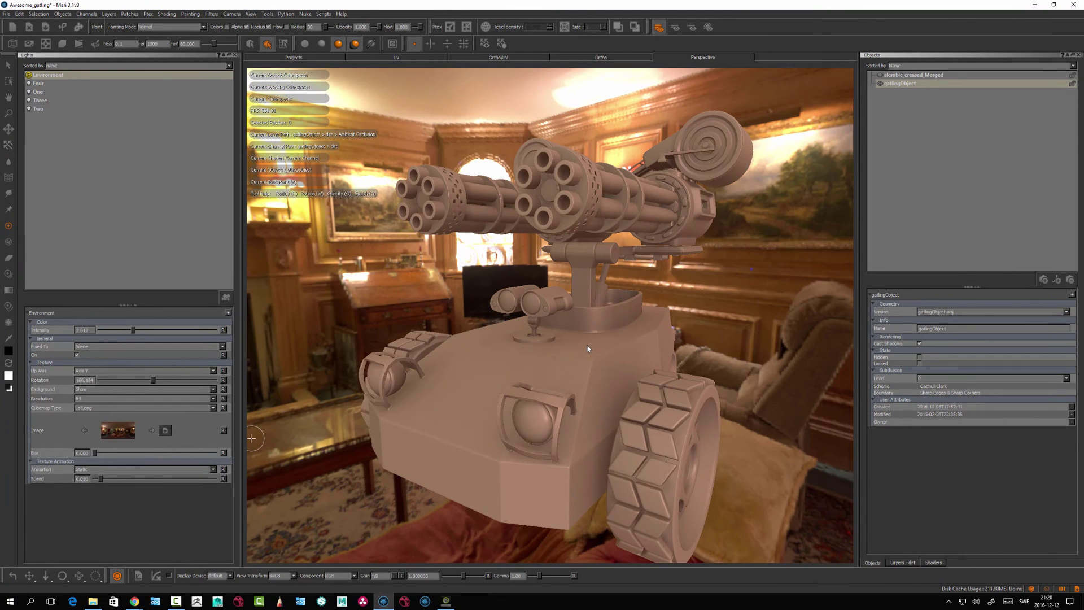
Hide the Environment image in the viewport background and inspect the vehicle's lighting from different angles
left_click(145, 389)
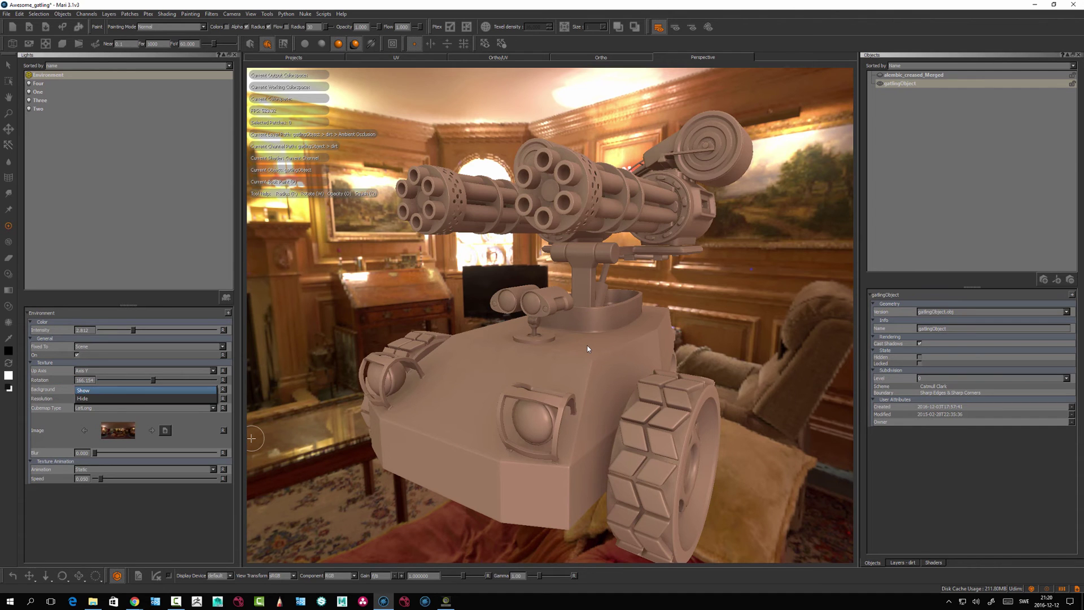
left_click(113, 399)
left_click_drag(467, 442, 519, 410, "alt")
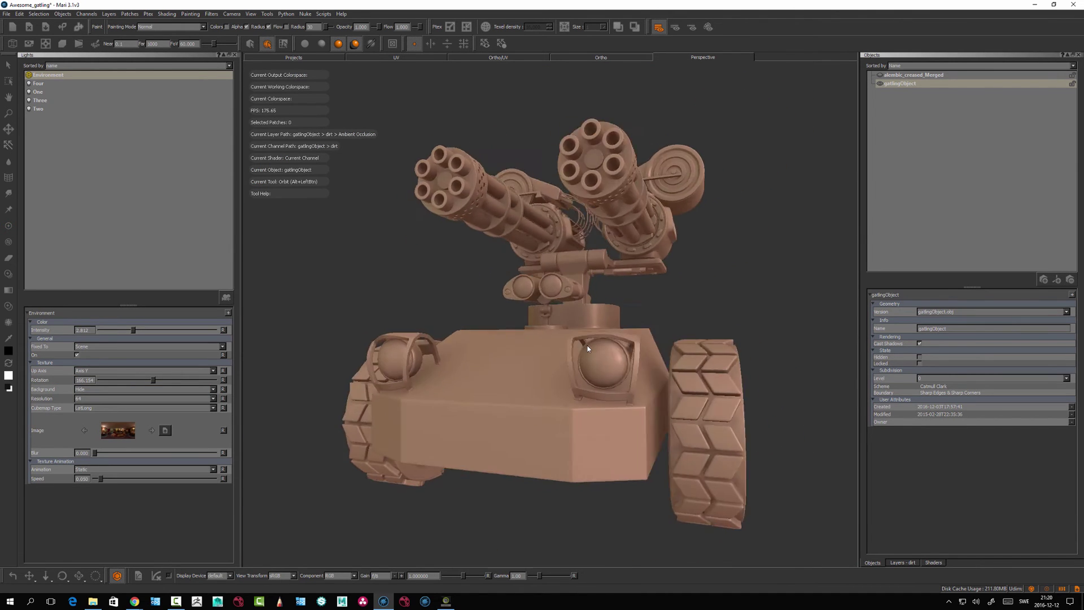
left_click_drag(588, 348, 587, 348, "alt")
middle_click_drag(588, 349, 587, 348, "alt")
mouse_move(587, 349)
left_mouse_down("alt")
mouse_move(510, 448)
mouse_move(588, 349)
left_mouse_up("alt")
Make AiStandard the active shader on the vehicle and bring up its diffuse and specular settings
left_click(934, 563)
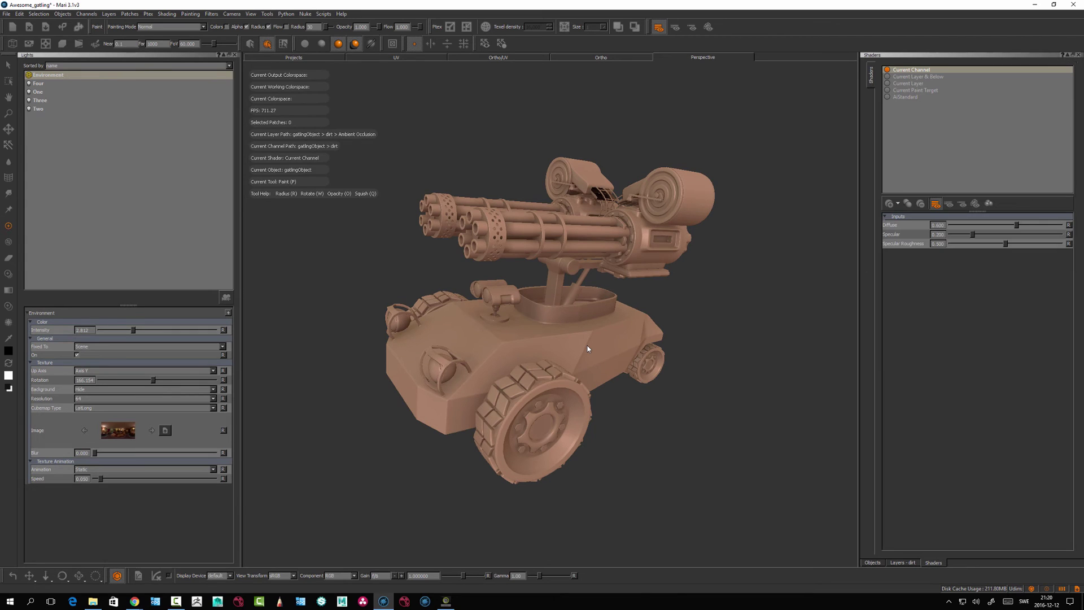
left_click(906, 97)
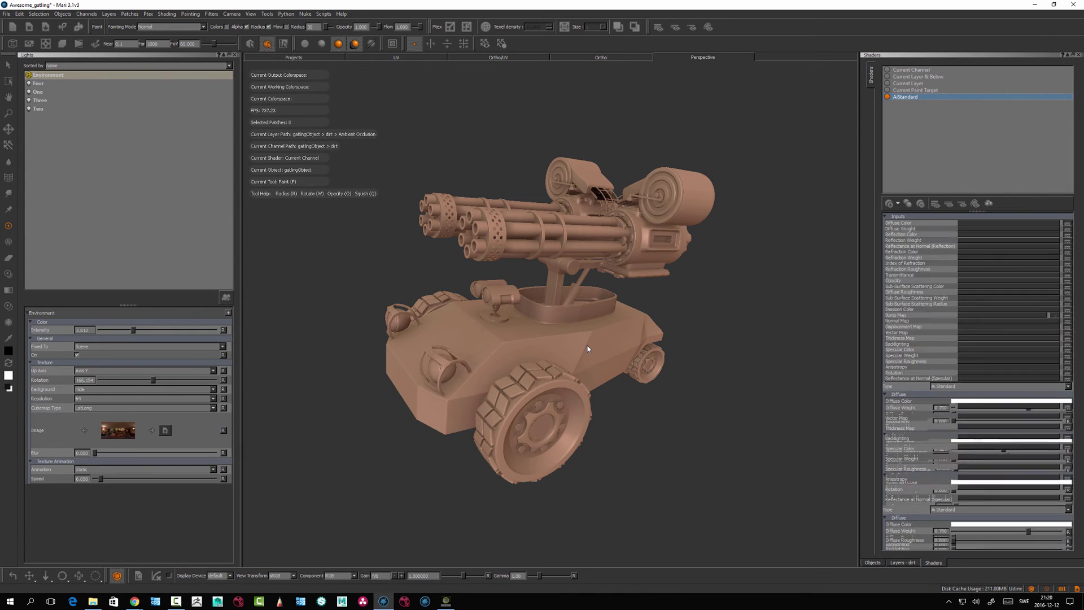
left_click_drag(587, 348, 587, 349, "alt")
scroll(974, 384, "down", 5)
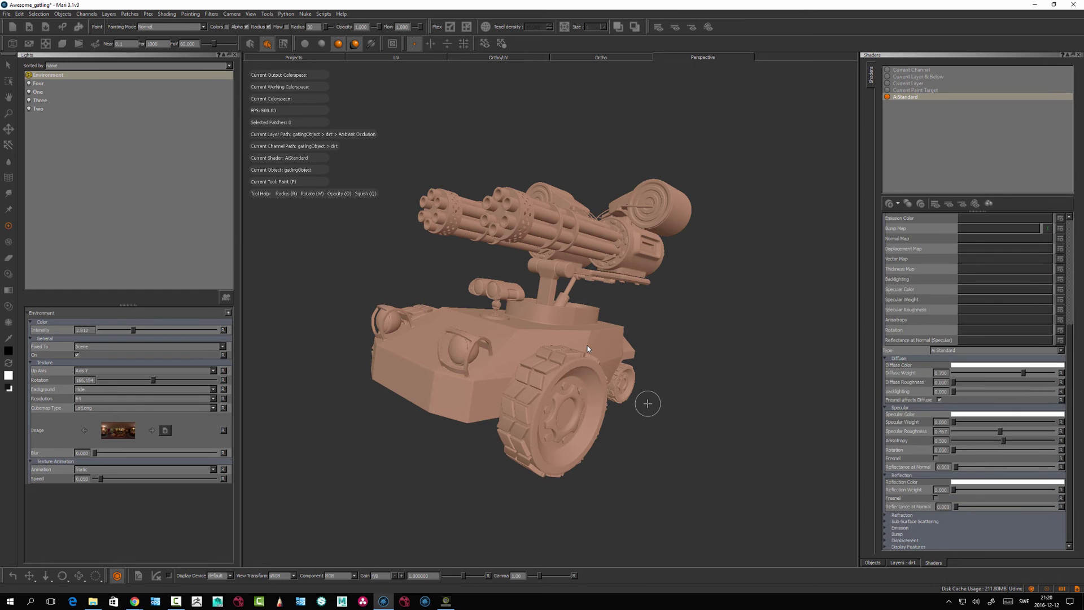
Set diffuse weight 0, specular weight 1, specular roughness about 0.07 and specular Fresnel with about 0.57 reflectance, and inspect the metallic vehicle
left_click_drag(1024, 373, 953, 373)
left_click_drag(734, 466, 703, 457, "alt")
mouse_move(954, 422)
left_mouse_down()
mouse_move(1055, 422)
mouse_move(961, 431)
mouse_move(1014, 467)
left_mouse_up()
left_click(936, 459)
mouse_move(587, 349)
left_mouse_down("alt")
mouse_move(480, 339)
mouse_move(588, 348)
left_mouse_up("alt")
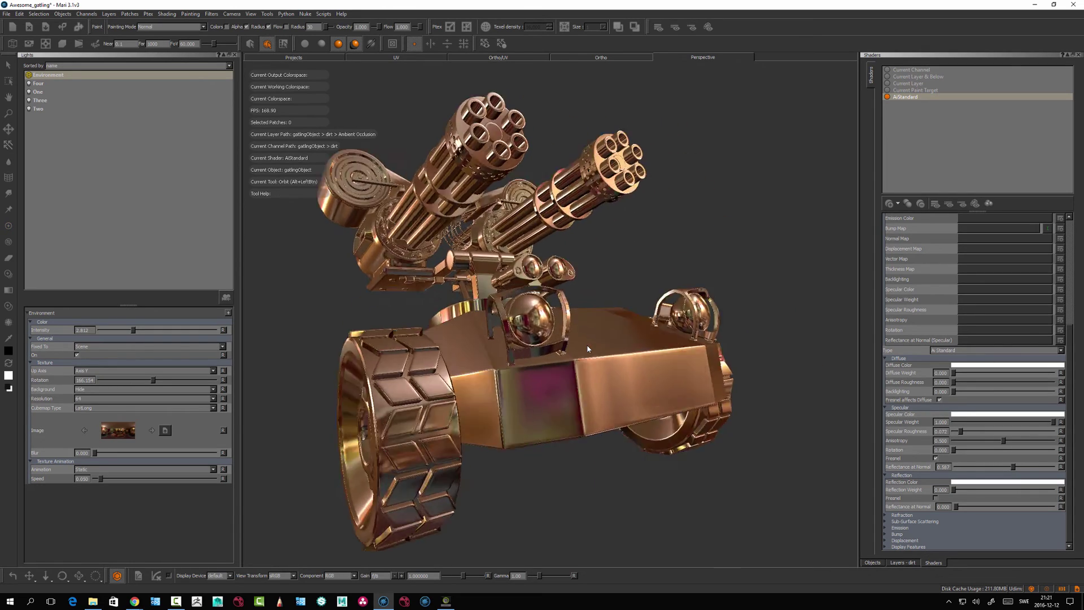
right_click_drag(588, 349, 598, 349, "alt")
mouse_move(587, 349)
left_mouse_down("alt")
mouse_move(497, 405)
mouse_move(588, 349)
left_mouse_up("alt")
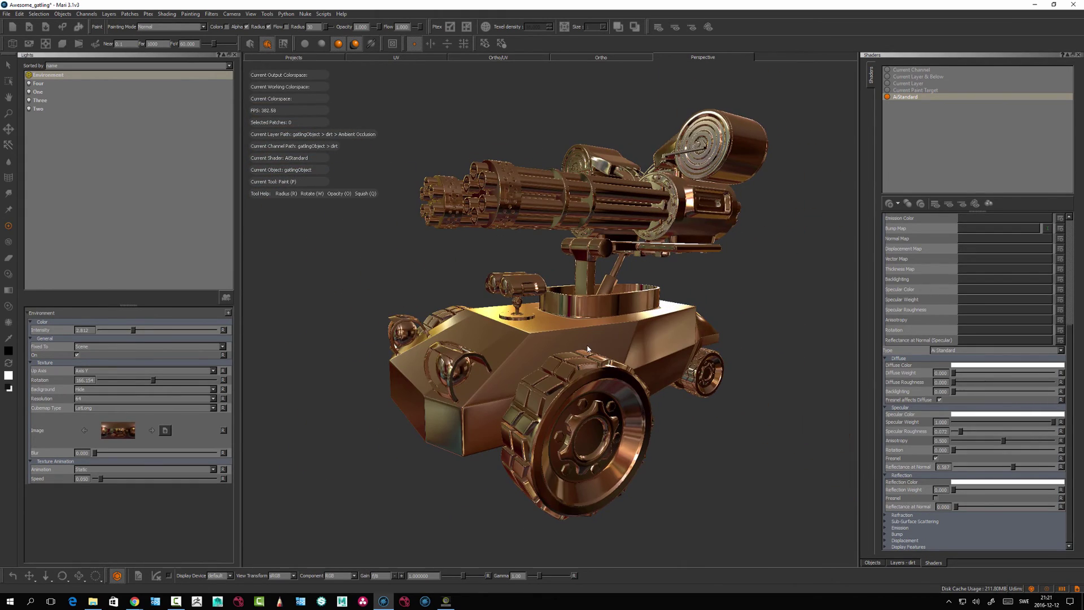
left_click_drag(587, 349, 588, 348, "alt")
left_click_drag(570, 466, 525, 407, "alt")
left_click_drag(587, 349, 588, 349, "alt")
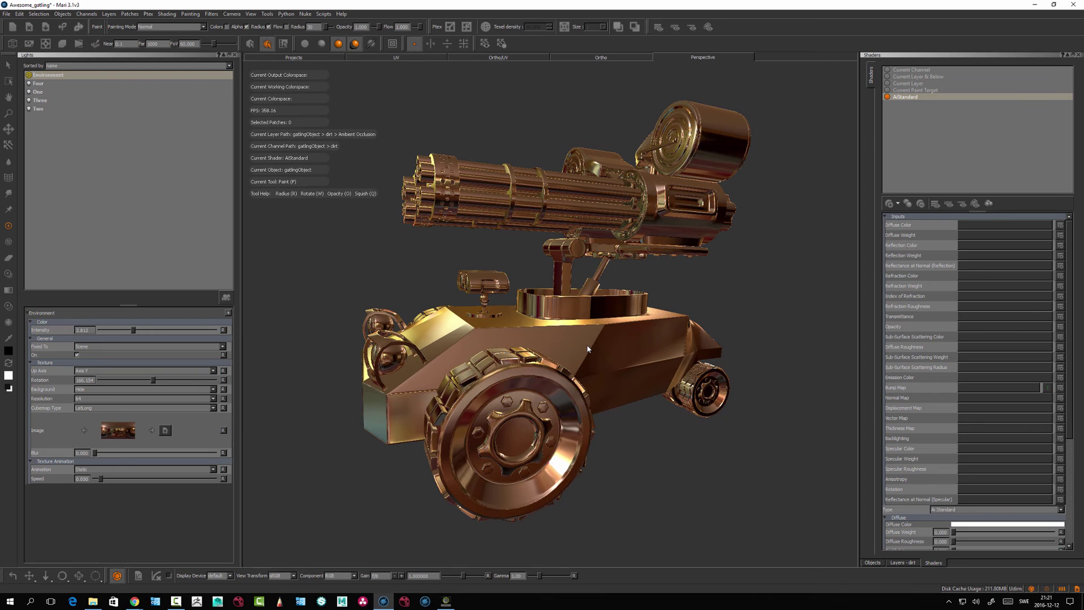
Switch the Environment light off and back on to compare its effect, and inspect the metallic vehicle from a front three-quarter angle
left_click(29, 75)
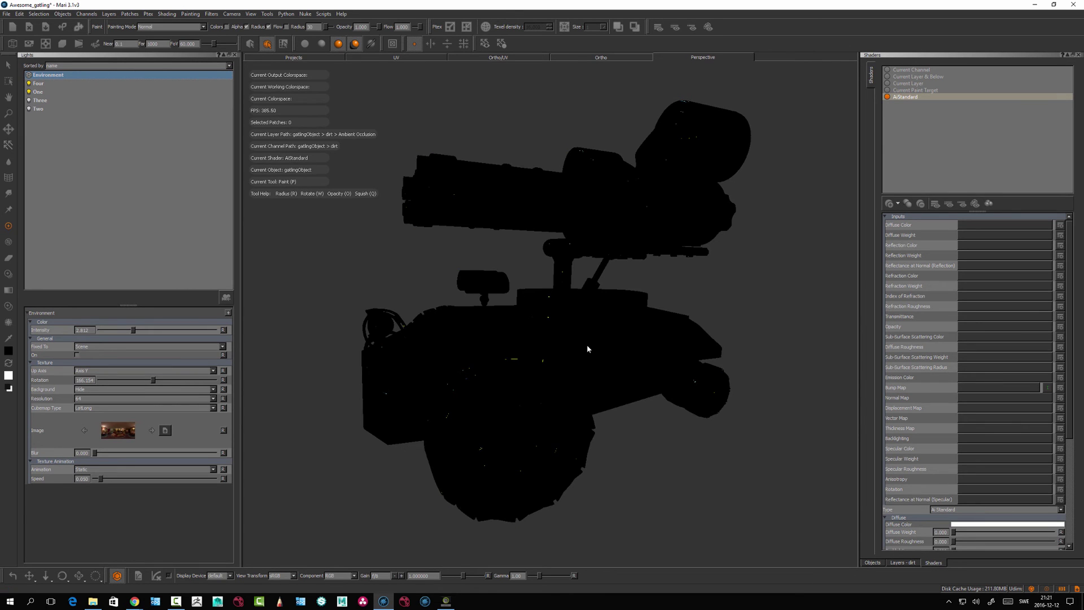
left_click(29, 75)
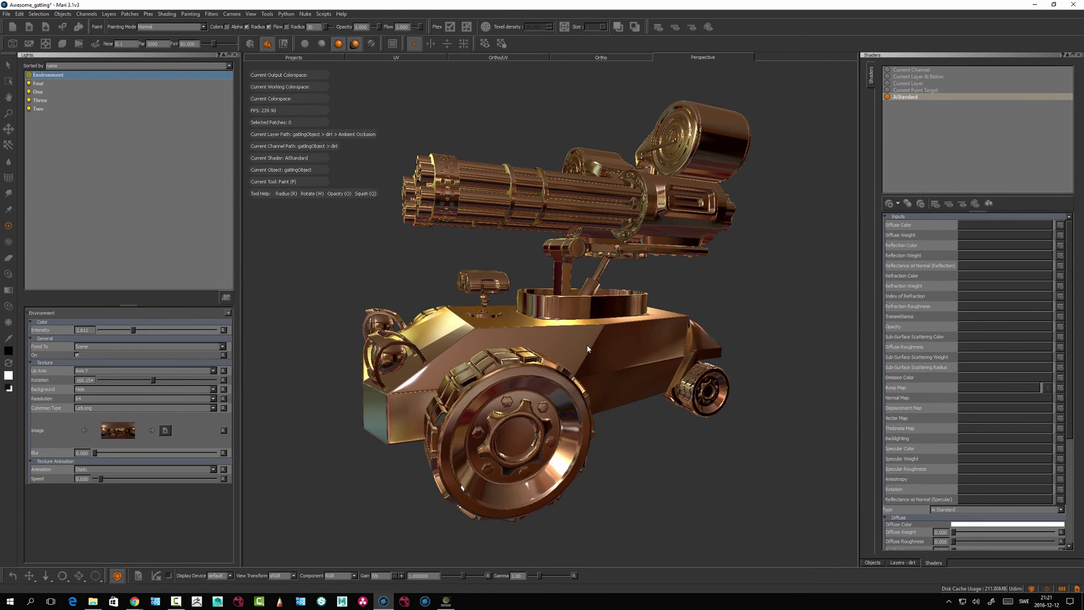
left_click_drag(420, 415, 564, 398, "alt")
mouse_move(587, 349)
left_mouse_down("alt")
mouse_move(633, 436)
mouse_move(574, 455)
mouse_move(542, 413)
mouse_move(587, 349)
left_mouse_up("alt")
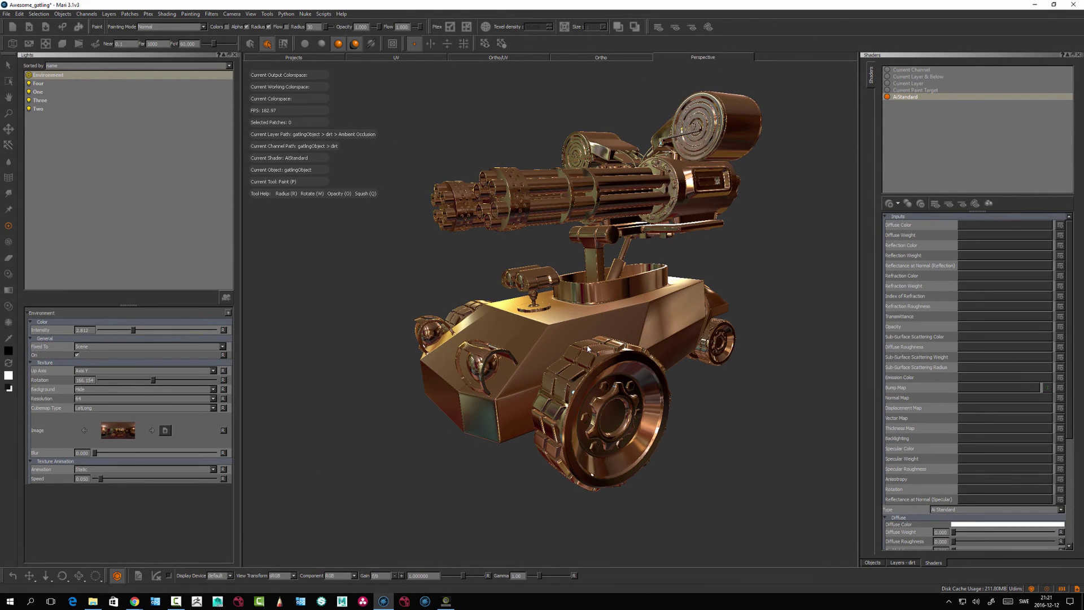
Set the Environment light's texture resolution to 512 and inspect the reflections on the vehicle up close
left_click(144, 399)
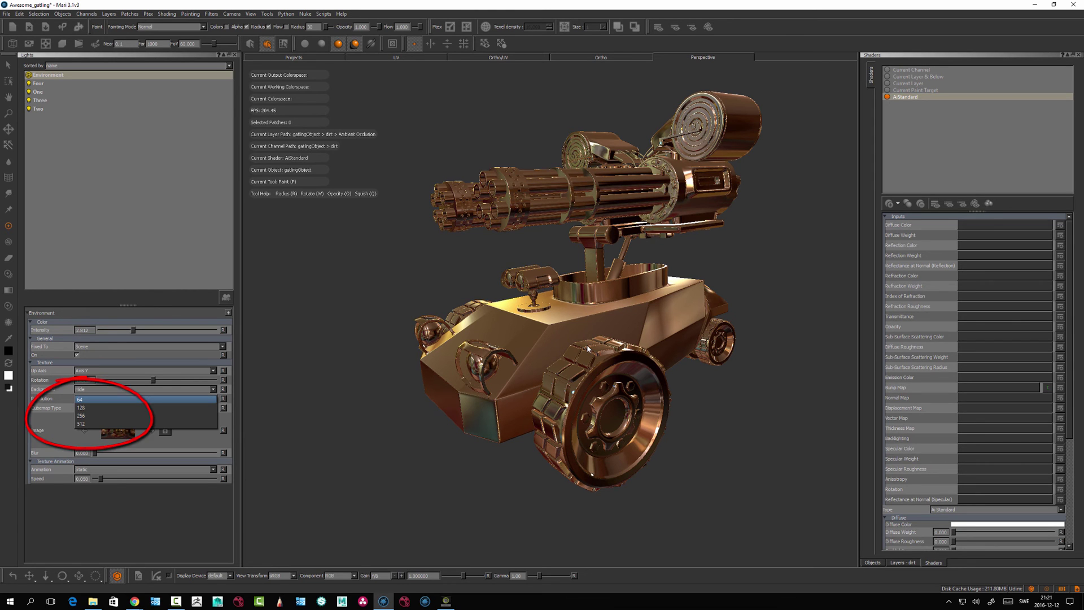
key("Return")
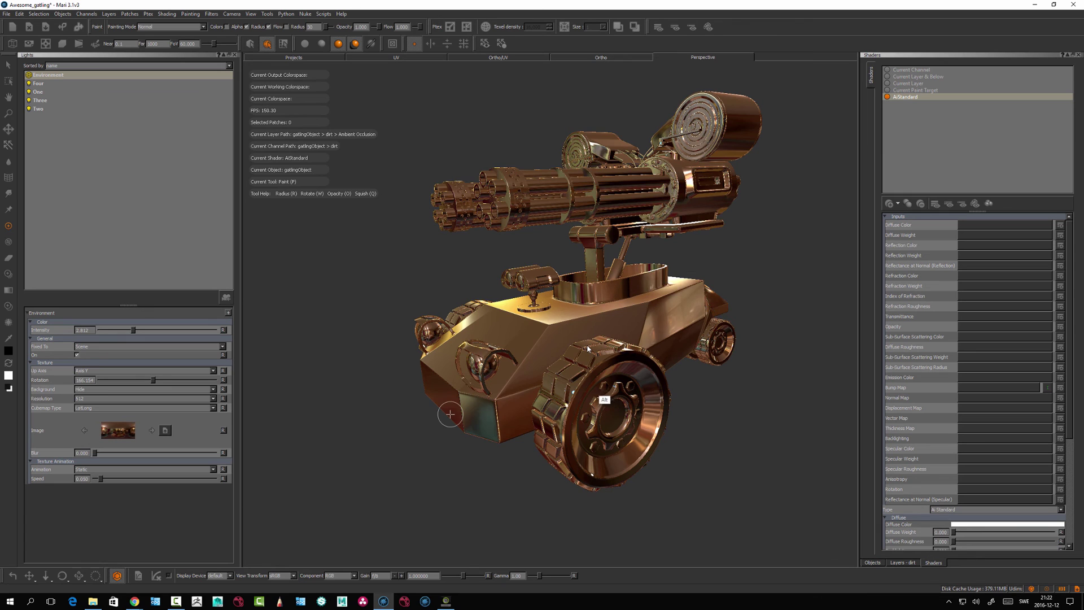
left_click_drag(588, 349, 484, 378, "alt")
Switch the Environment resolution to 64 and back to 512 to compare the vehicle's reflections
left_click(146, 399)
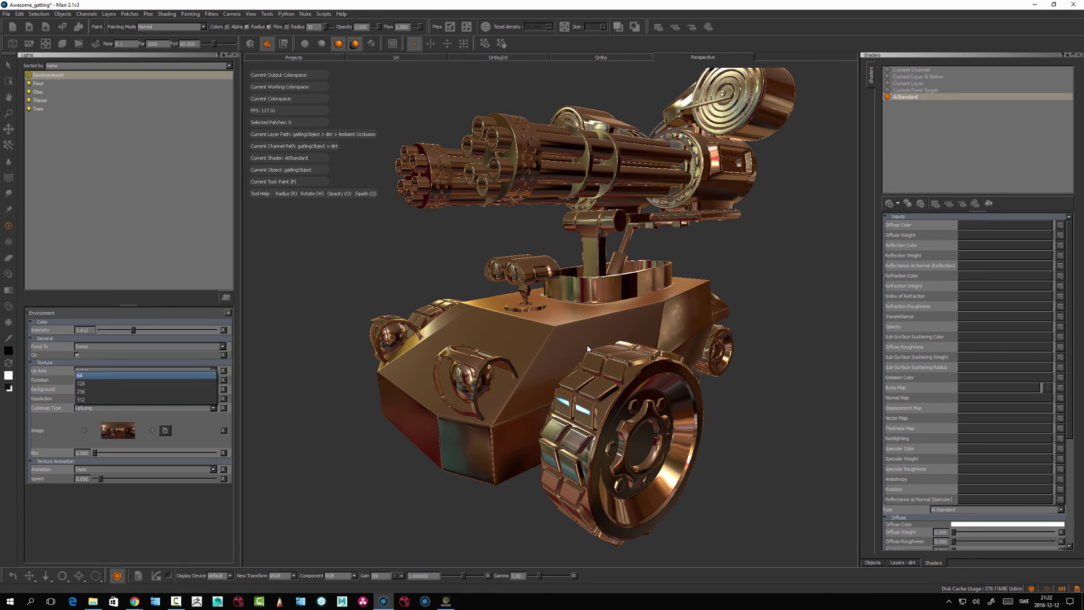
left_click(145, 375)
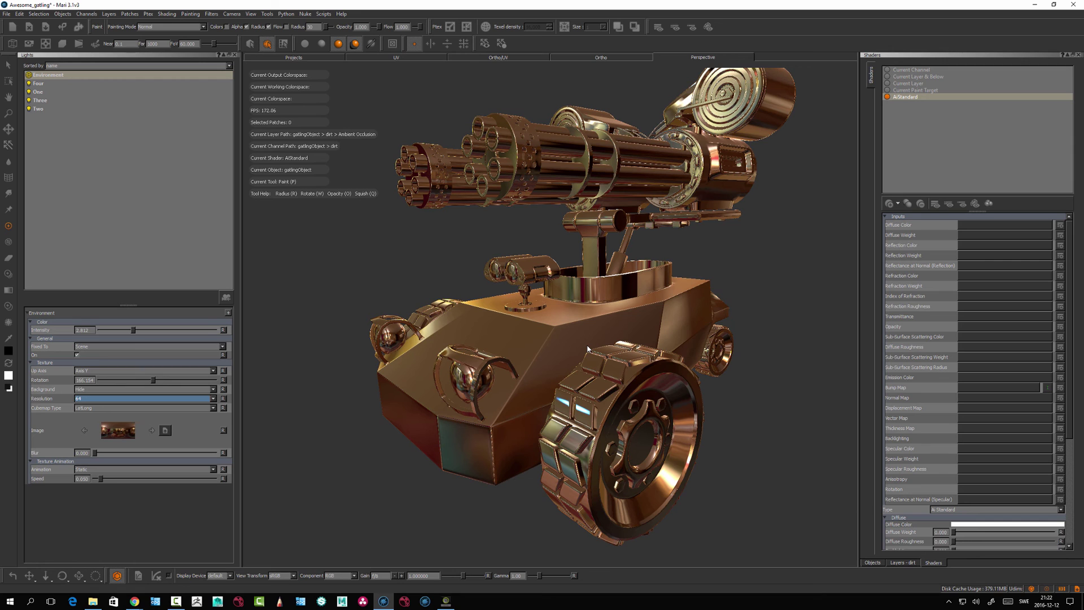
key("alt+Down")
key("Down")
key("Down")
key("Down")
key("Return")
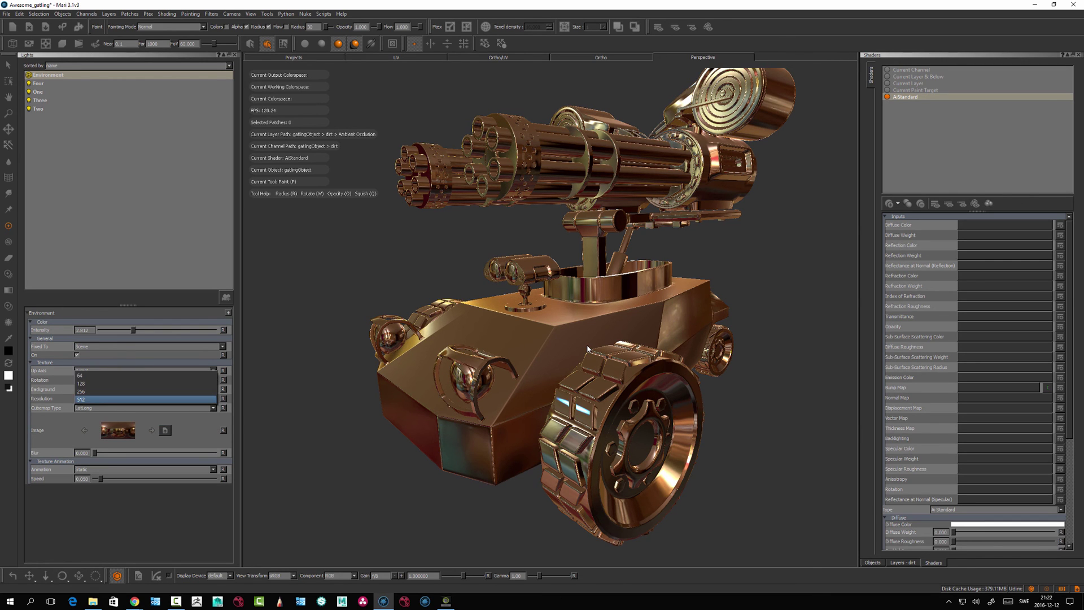
mouse_move(588, 347)
left_mouse_down("alt")
mouse_move(610, 356)
mouse_move(587, 349)
left_mouse_up("alt")
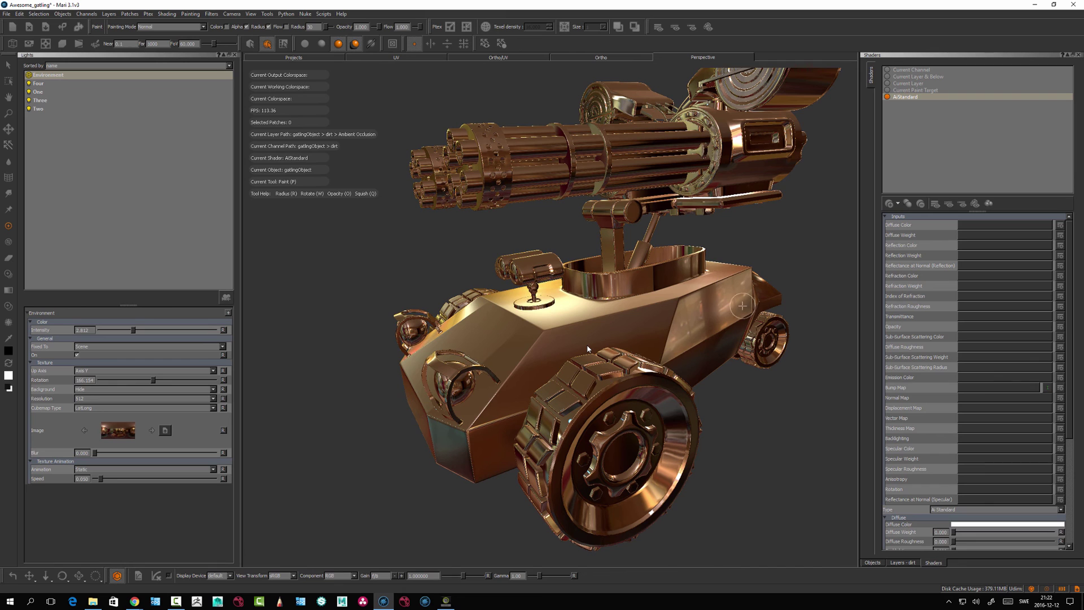
Compare Environment resolution 64 against 512 once more, and inspect the reflections from several angles and distances at 512
left_click(145, 399)
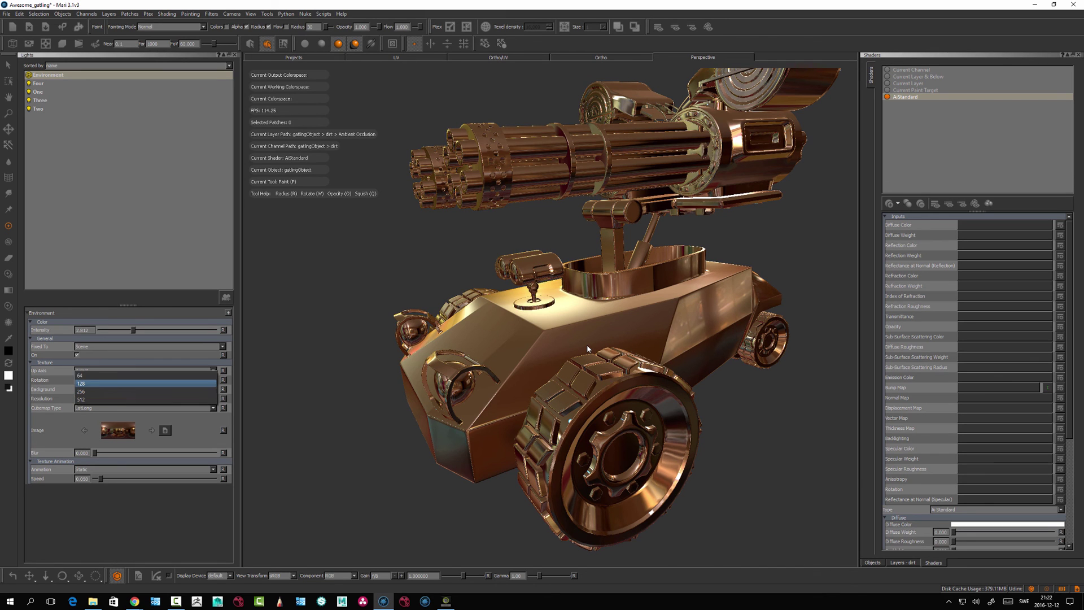
left_click(145, 375)
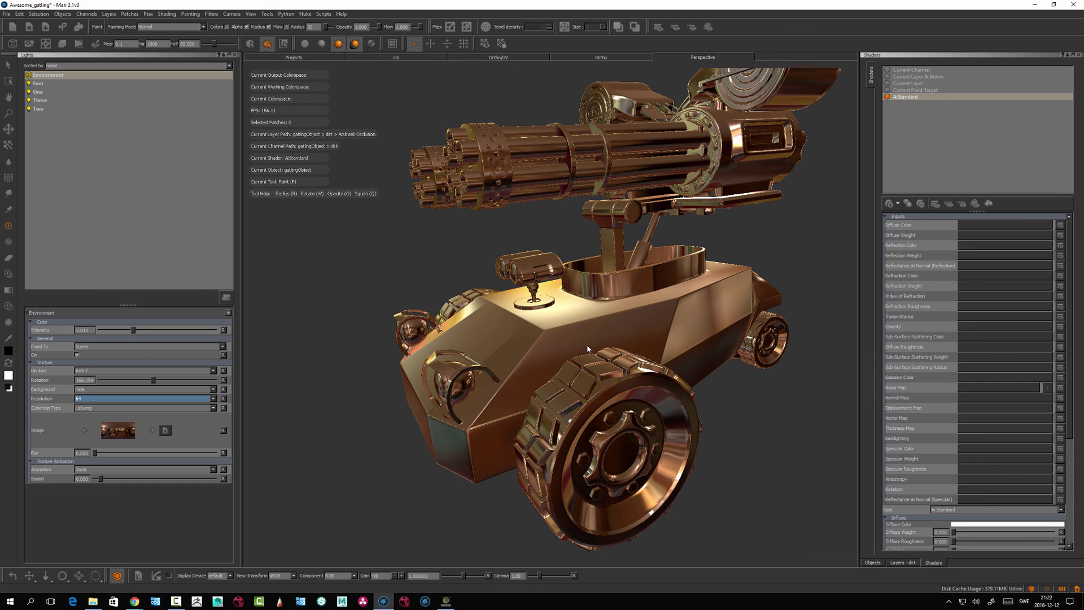
left_click(146, 399)
left_click(145, 425)
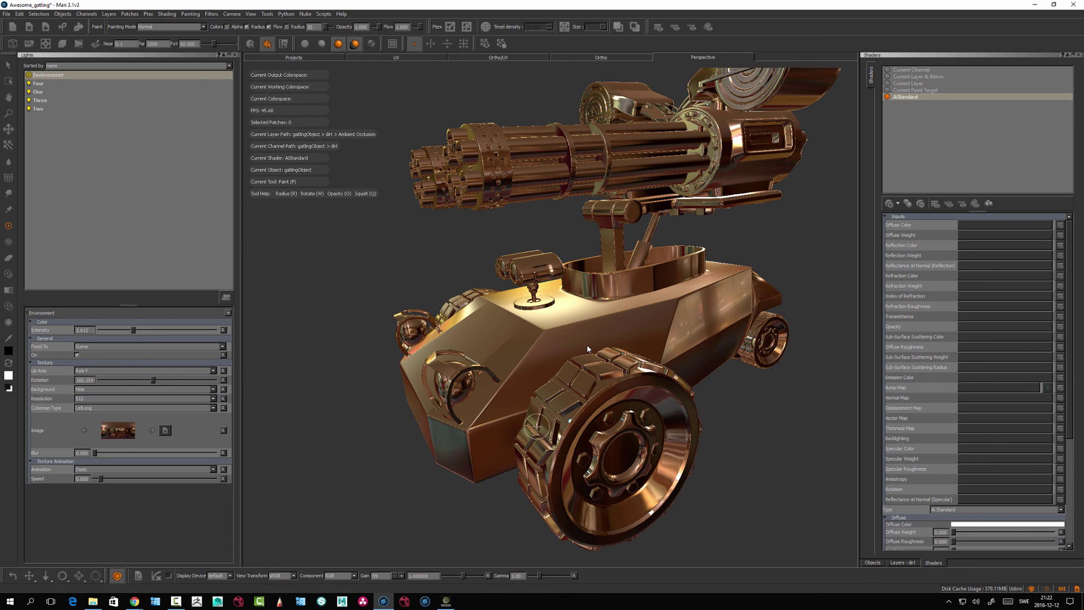
left_click_drag(553, 433, 627, 432, "alt")
mouse_move(587, 349)
left_mouse_down("alt")
mouse_move(551, 370)
mouse_move(573, 338)
mouse_move(526, 355)
left_mouse_up("alt")
scroll(588, 349, "down", 3)
left_click_drag(498, 415, 534, 433, "alt")
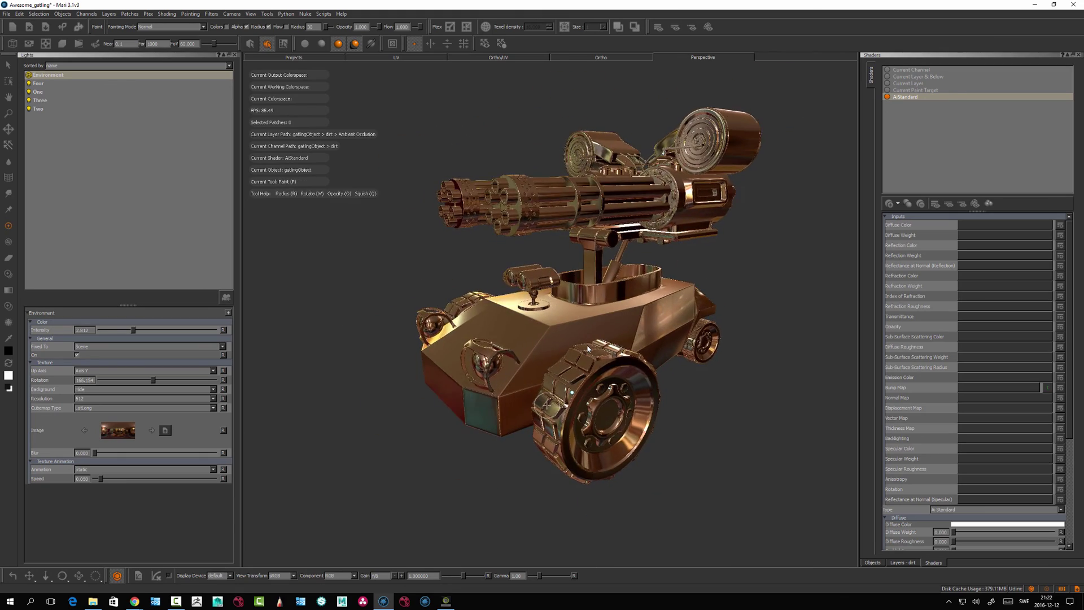
middle_click_drag(535, 433, 517, 442, "alt")
mouse_move(588, 348)
left_mouse_down("alt")
mouse_move(534, 348)
mouse_move(503, 443)
left_mouse_up("alt")
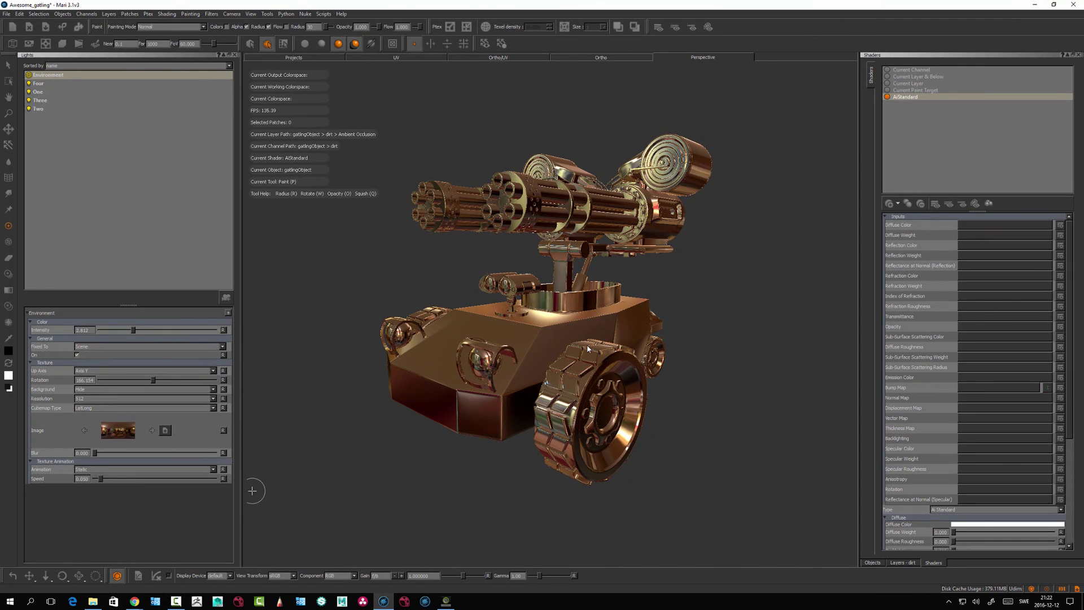
Set the Environment's texture animation to Rotate, try a faster speed, and view the moving reflections around the vehicle
left_click(169, 469)
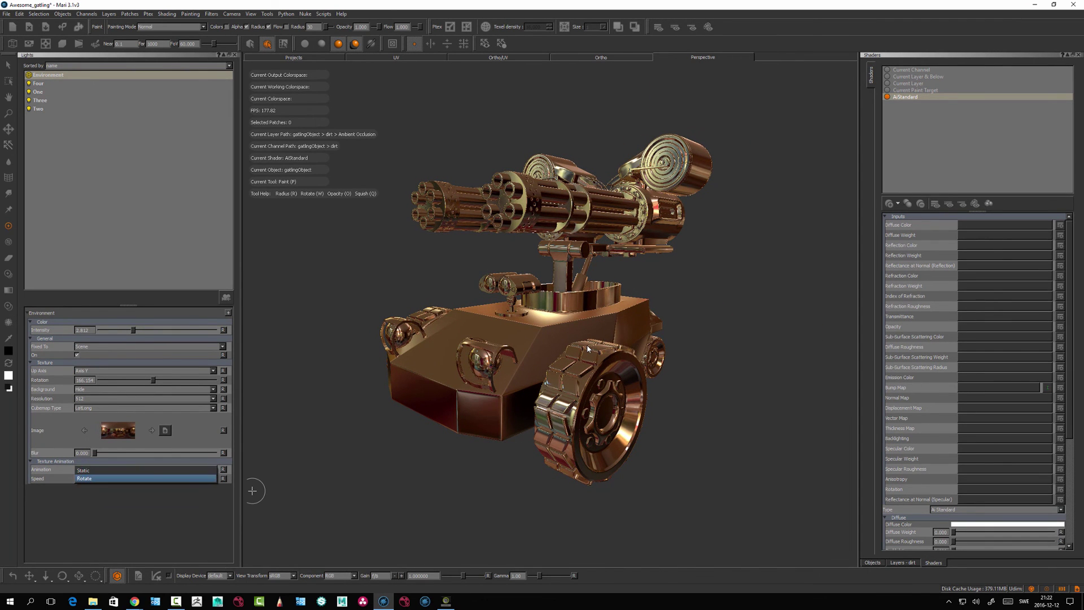
left_click(170, 479)
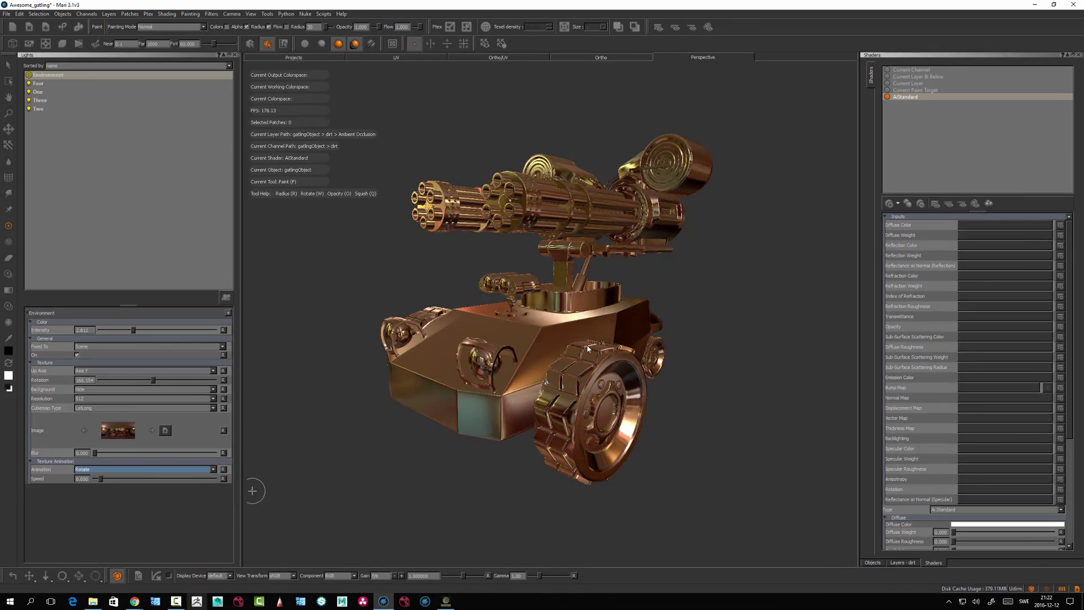
mouse_move(588, 348)
left_mouse_down("alt")
mouse_move(508, 396)
mouse_move(424, 506)
mouse_move(588, 349)
left_mouse_up("alt")
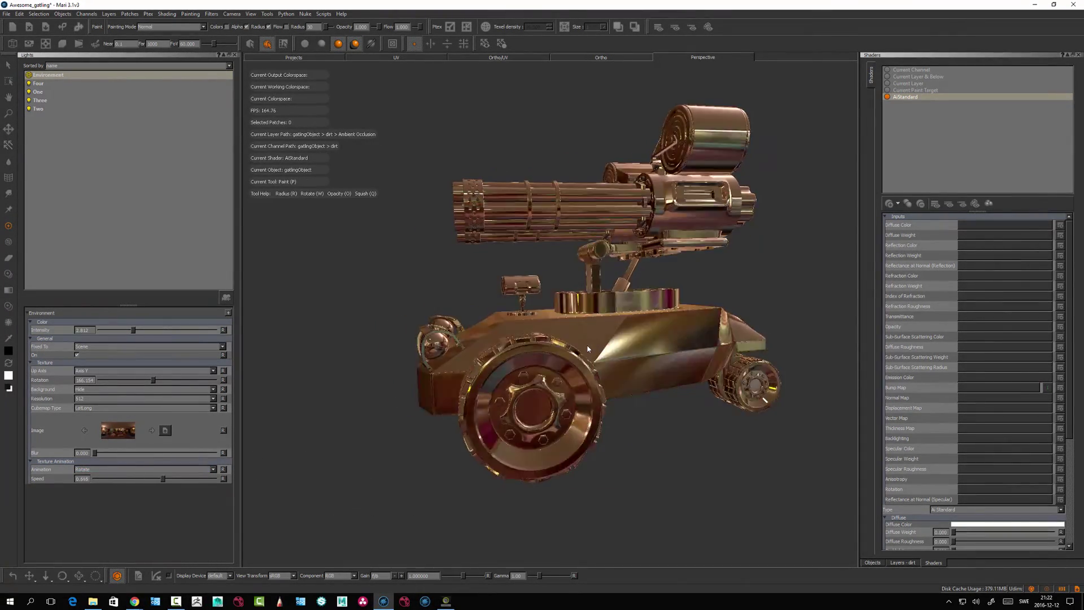
mouse_move(306, 449)
left_mouse_down("alt")
mouse_move(552, 504)
mouse_move(338, 458)
left_mouse_up("alt")
left_click_drag(513, 461, 446, 454, "alt")
Slow the Environment's texture animation speed to about 0.077 and inspect the rotating lighting from different sides of the vehicle
left_click_drag(181, 479, 104, 479)
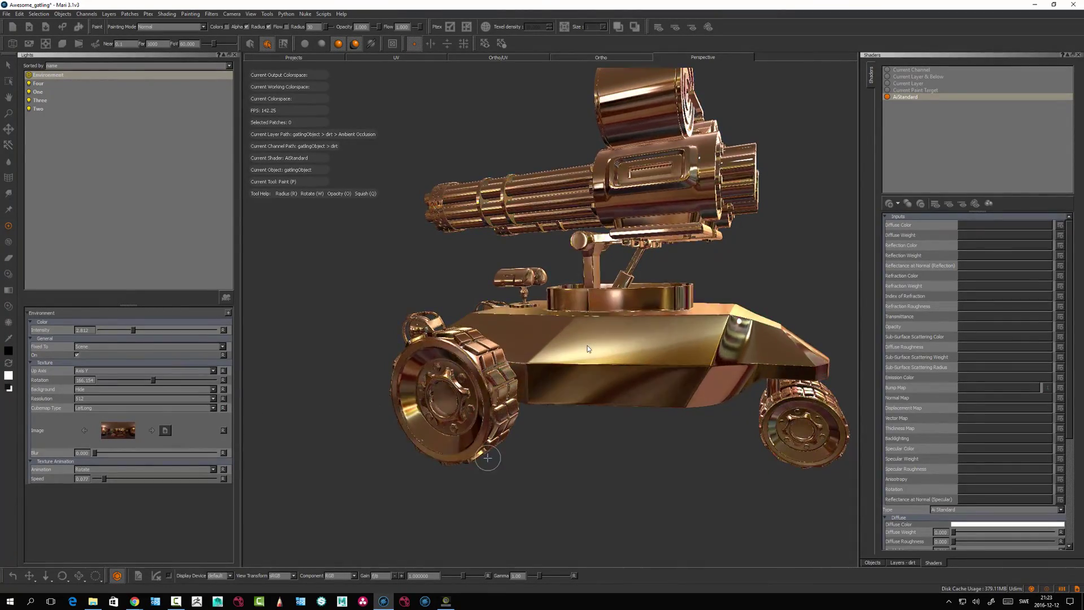
mouse_move(487, 457)
left_mouse_down("alt")
mouse_move(593, 447)
mouse_move(555, 438)
mouse_move(581, 453)
mouse_move(632, 449)
left_mouse_up("alt")
middle_click_drag(632, 449, 667, 449, "alt")
left_click_drag(668, 449, 570, 449, "alt")
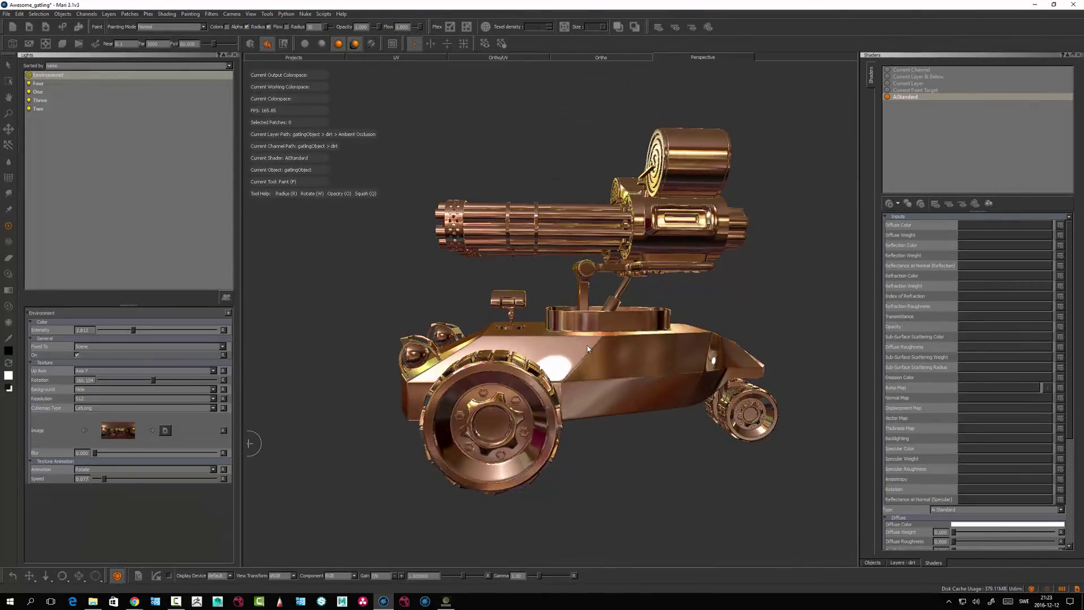
Return the Environment's texture animation to Static and view the whole vehicle from a front three-quarter angle
left_click(146, 469)
left_click(145, 463)
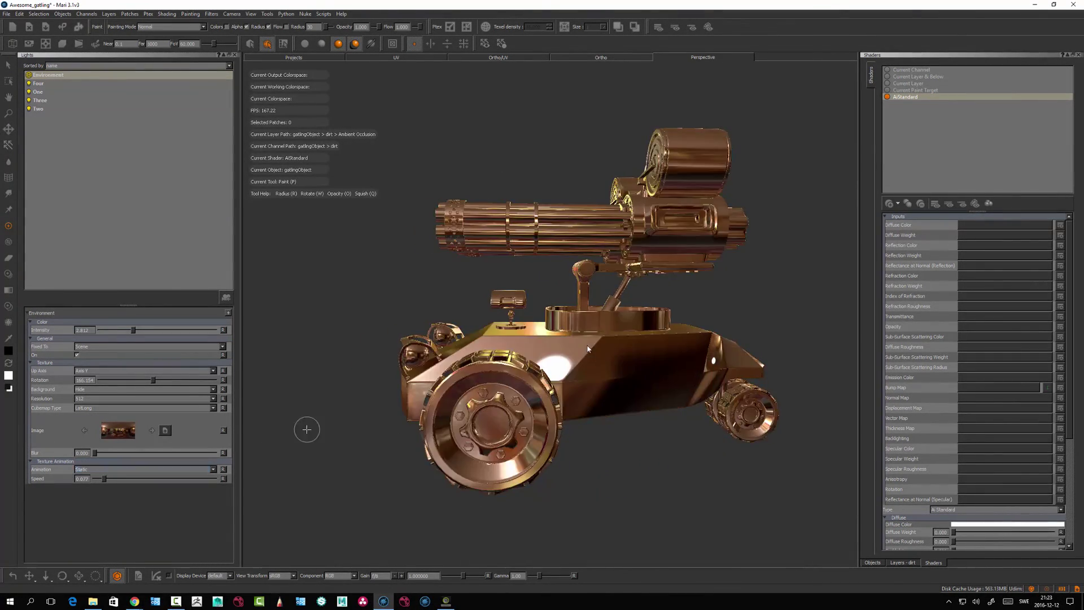
left_click_drag(306, 429, 339, 432, "alt")
scroll(390, 434, "down", 3)
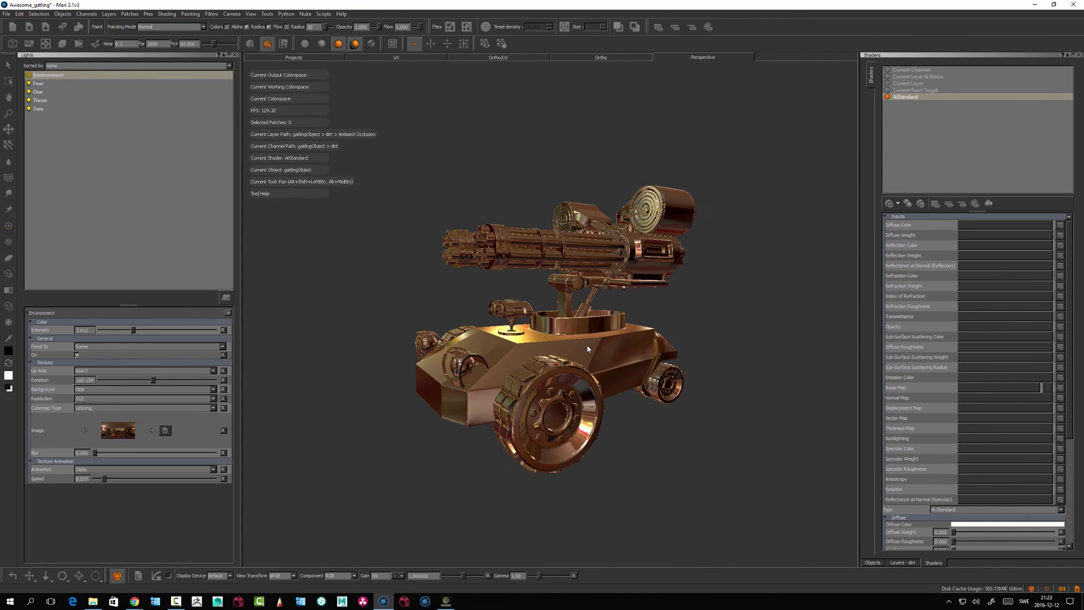